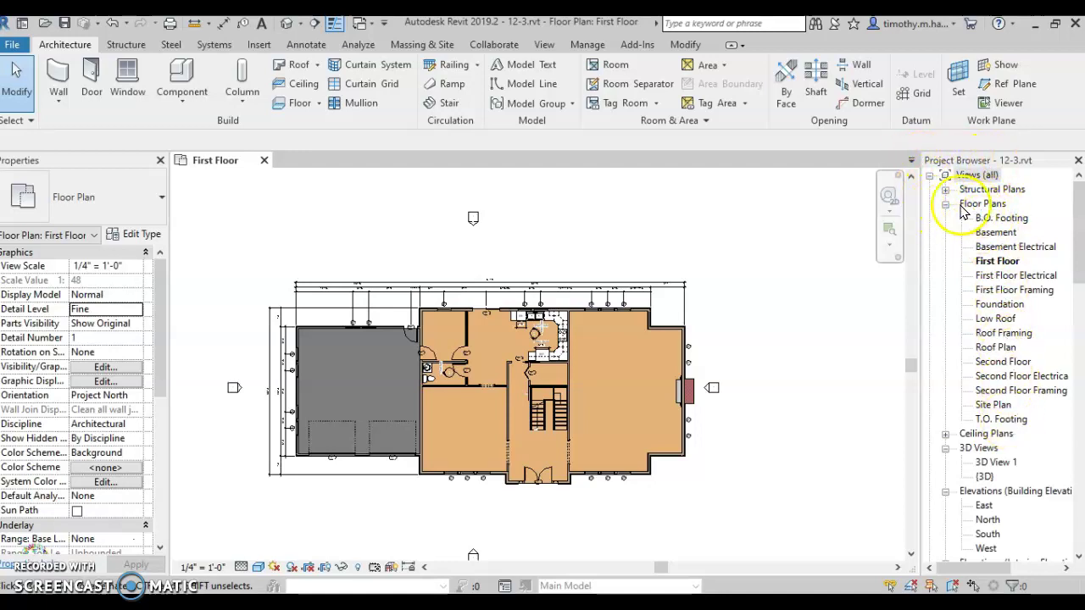
Step: Expand Sheets (all) in the Project Browser and select A0 - Basement Plan
{"action": "scroll", "coordinate": [951, 274], "scroll_direction": "down", "scroll_amount": 6}
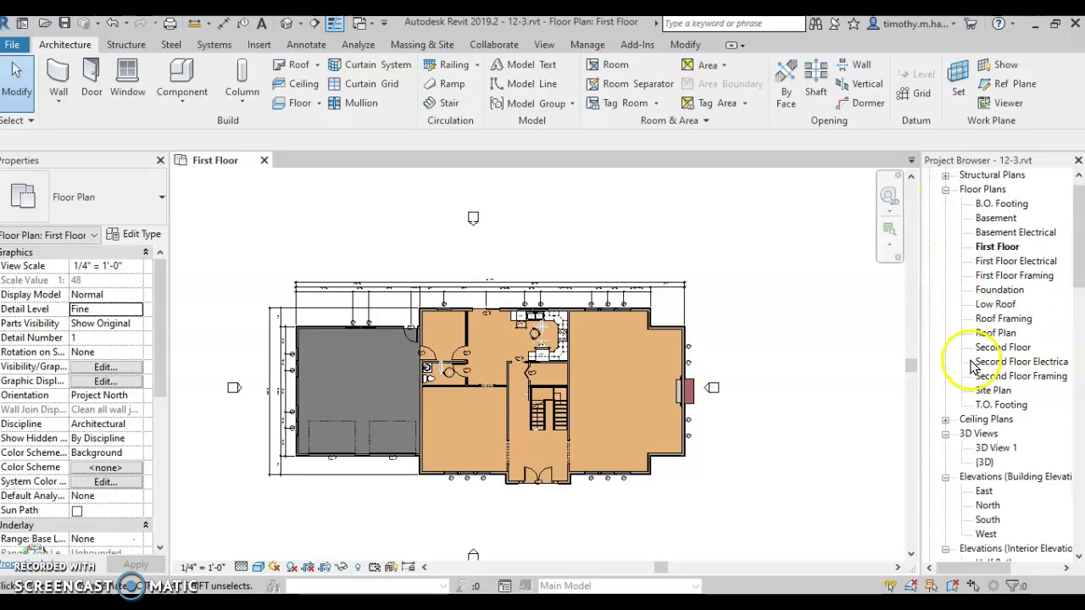
{"action": "scroll", "coordinate": [965, 396], "scroll_direction": "down", "scroll_amount": 2}
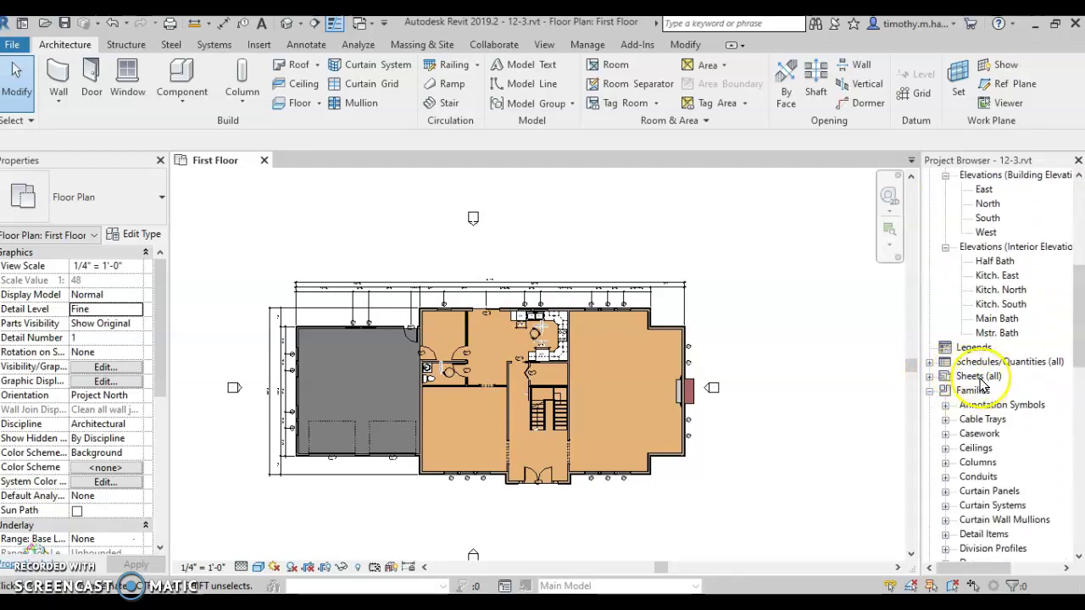
{"action": "left_click", "coordinate": [932, 378]}
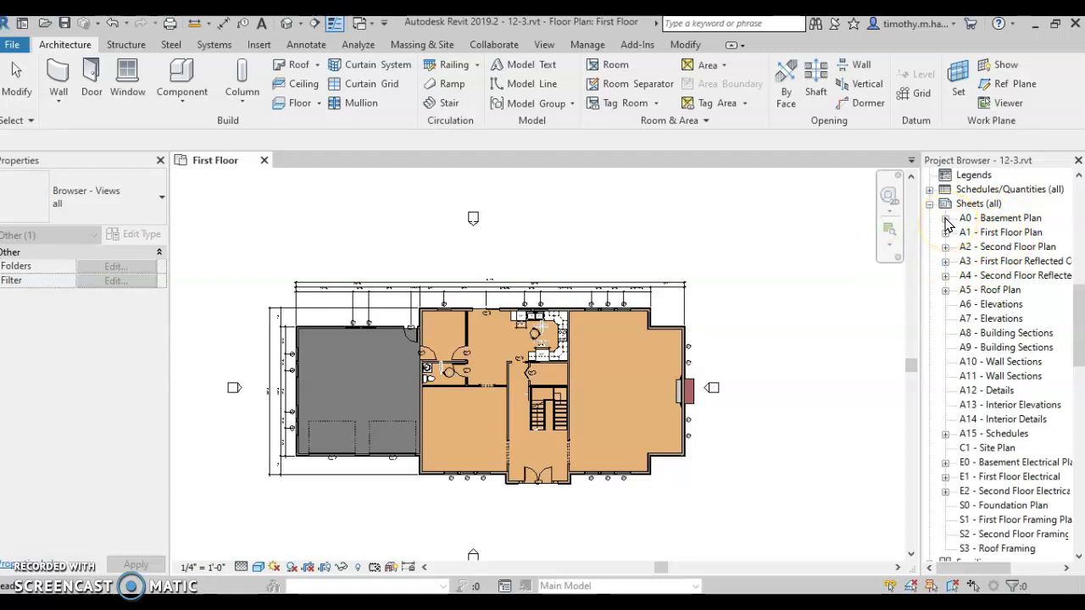
{"action": "left_click", "coordinate": [1024, 219]}
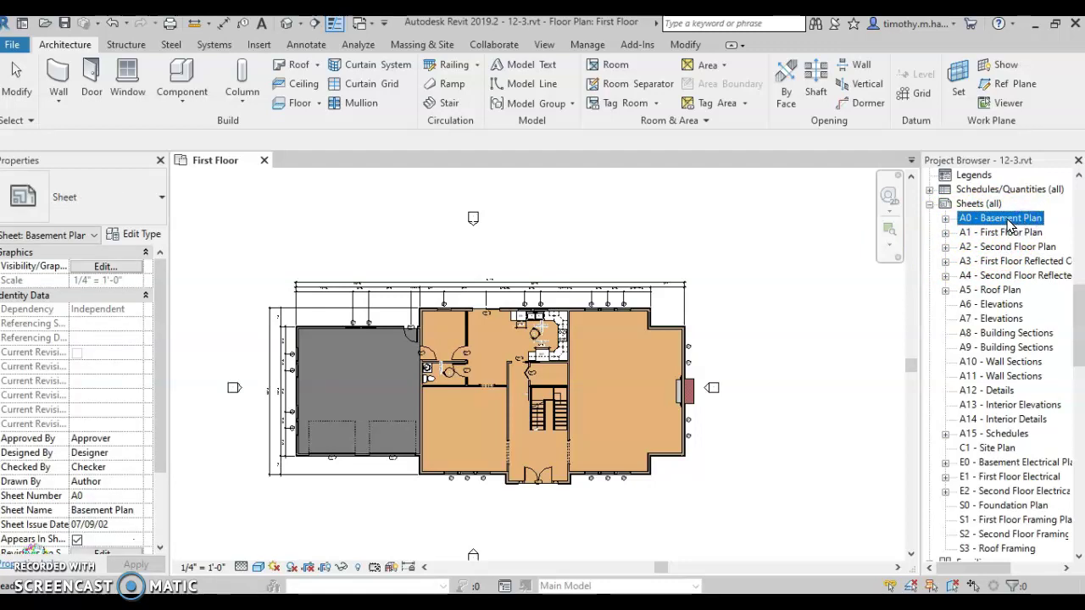
Step: Open sheet A0 - Basement Plan and select and nudge its basement plan viewport
{"action": "double_click", "coordinate": [1009, 220]}
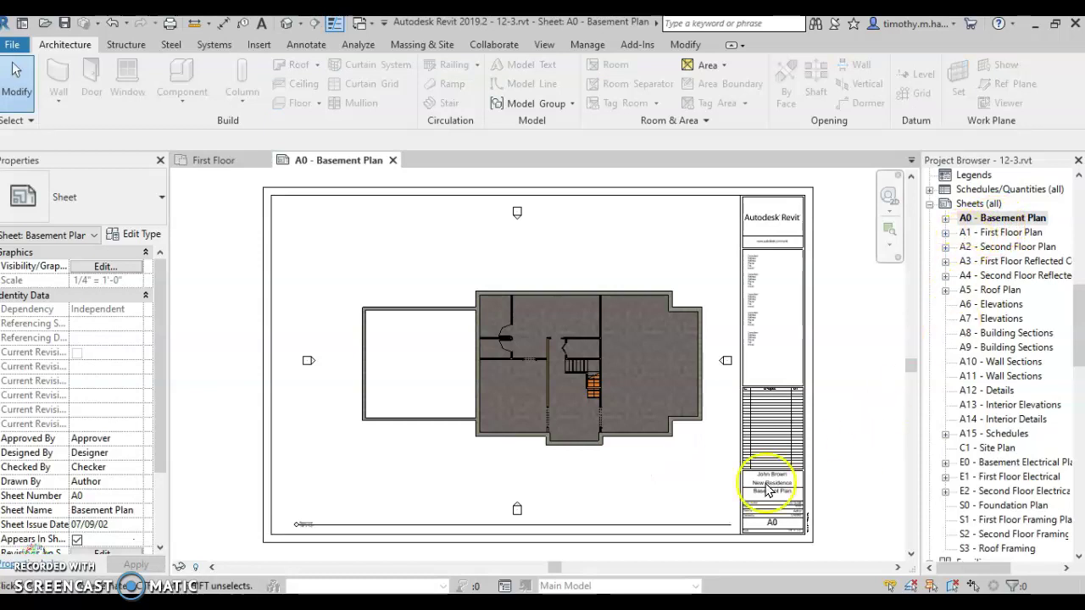
{"action": "left_click", "coordinate": [684, 212]}
{"action": "left_click", "coordinate": [945, 218]}
{"action": "left_click", "coordinate": [1004, 218]}
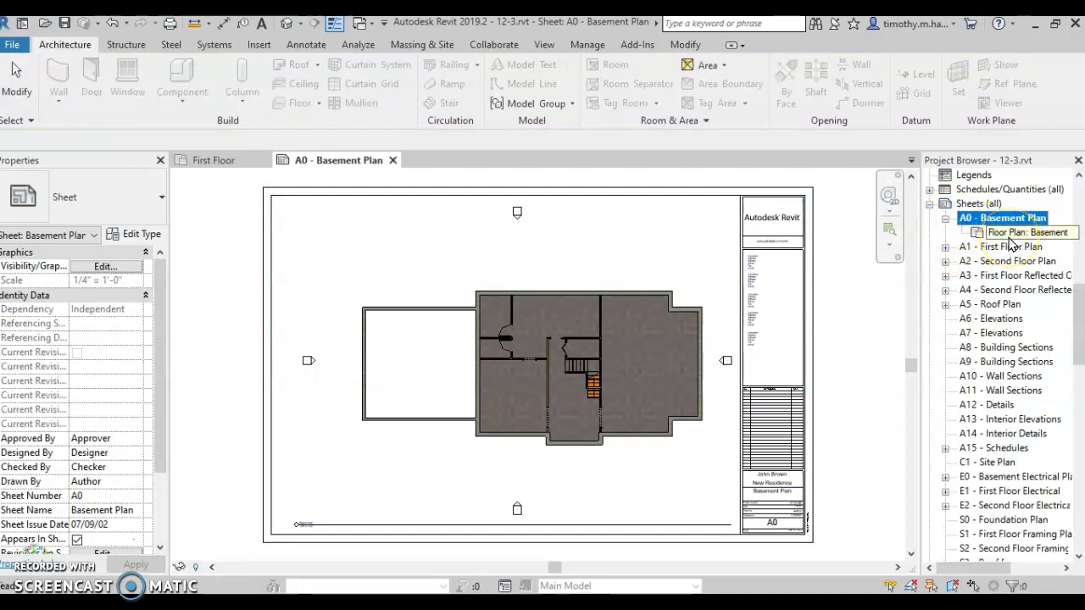
{"action": "left_click", "coordinate": [848, 307]}
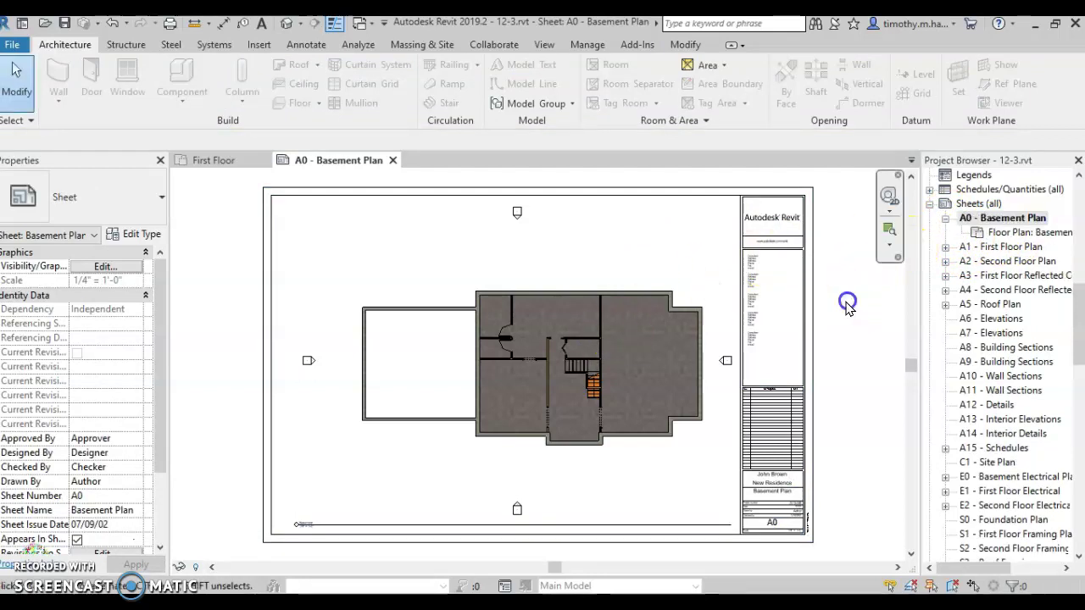
{"action": "left_click", "coordinate": [731, 307]}
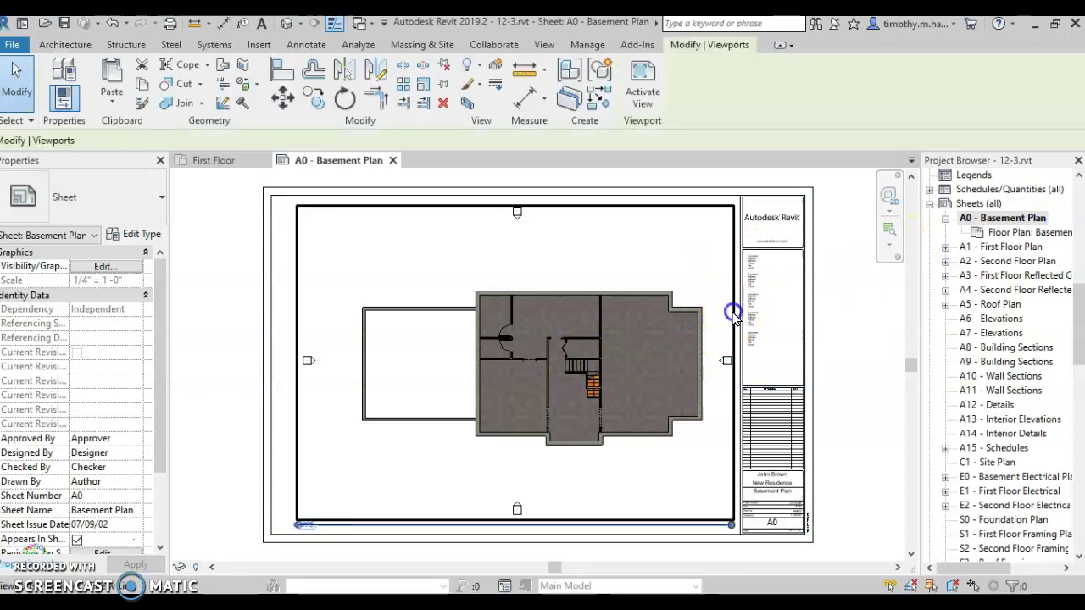
{"action": "left_click_drag", "start_coordinate": [730, 306], "coordinate": [695, 324]}
{"action": "scroll", "coordinate": [707, 298], "scroll_direction": "down", "scroll_amount": 3}
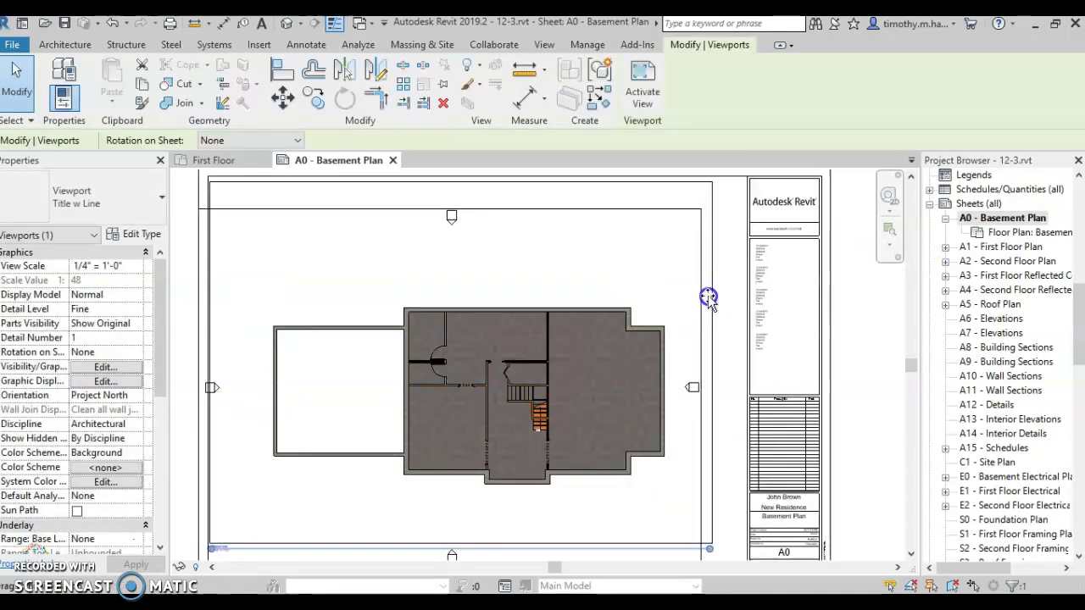
Step: Select A0's title block to confirm it is D 22 x 34 Horizontal, then pick sheet A1
{"action": "left_click", "coordinate": [767, 343]}
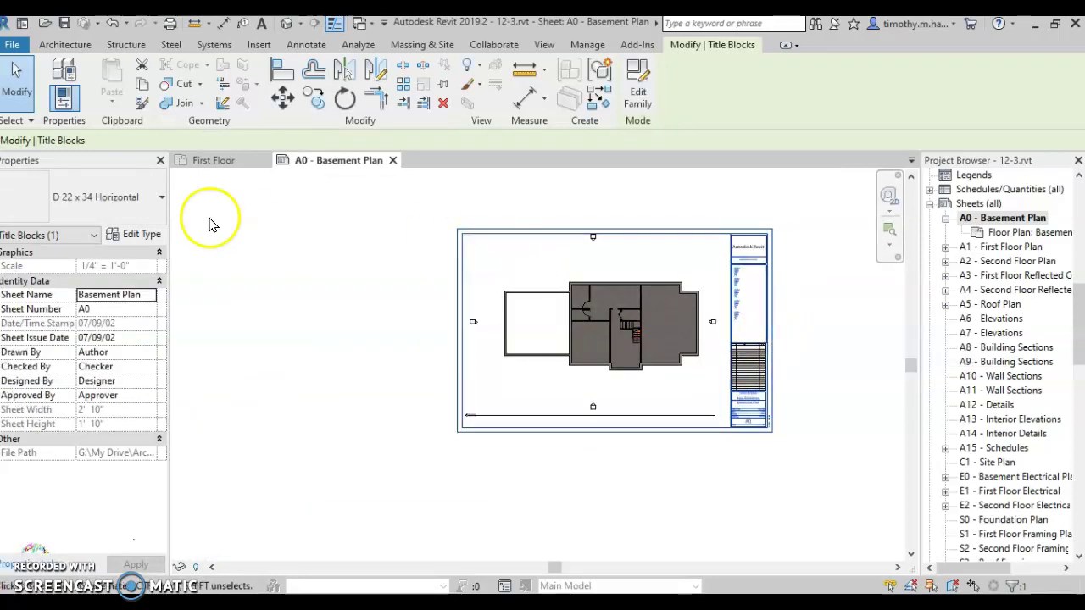
{"action": "scroll", "coordinate": [722, 329], "scroll_direction": "up", "scroll_amount": 3}
{"action": "scroll", "coordinate": [722, 335], "scroll_direction": "up", "scroll_amount": 1}
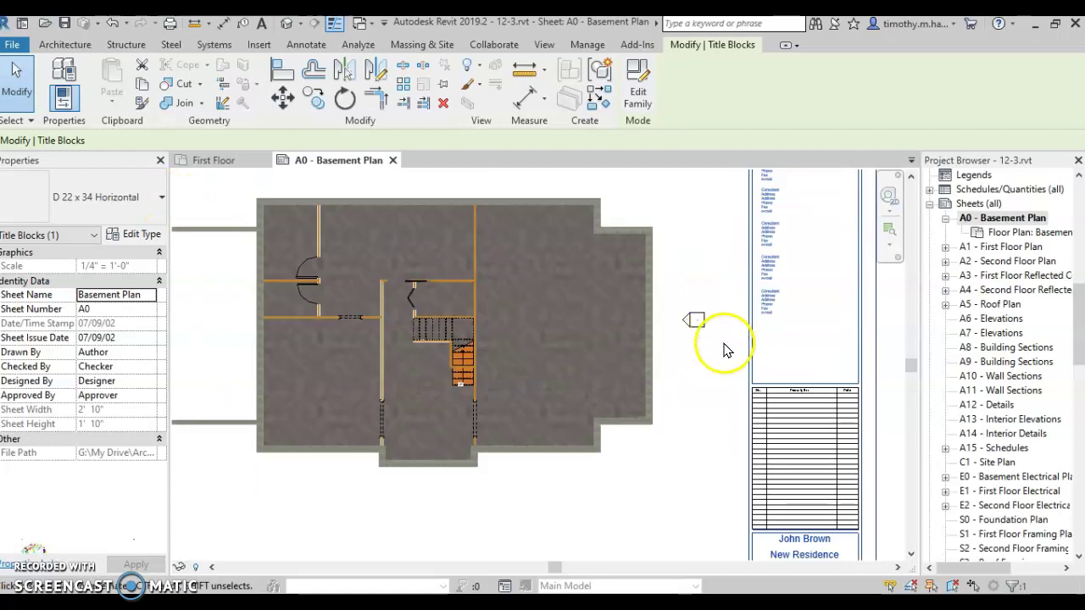
{"action": "scroll", "coordinate": [734, 360], "scroll_direction": "down", "scroll_amount": 3}
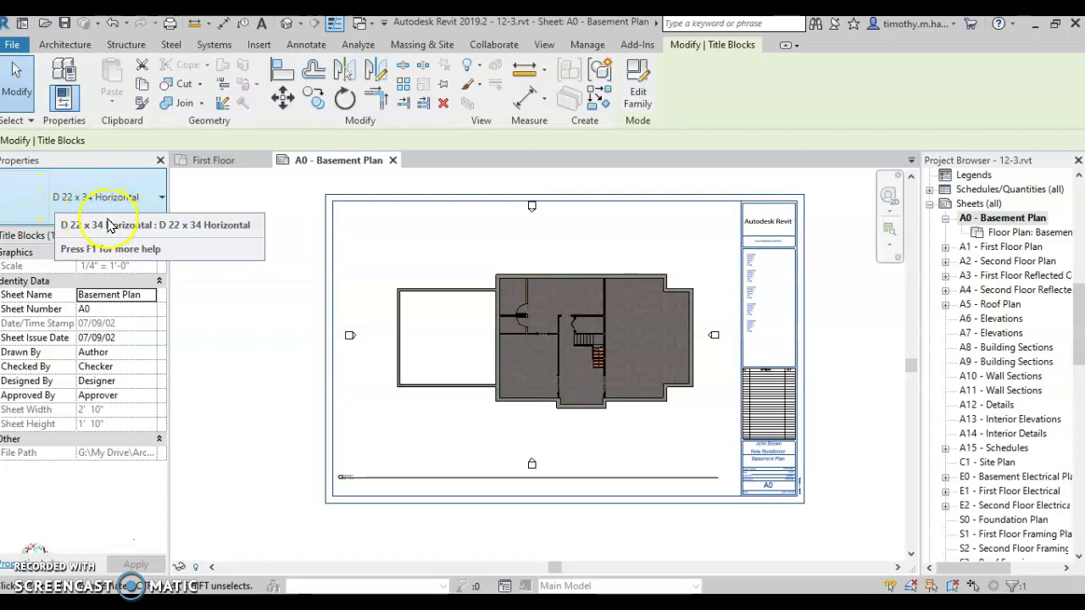
{"action": "left_click", "coordinate": [946, 217]}
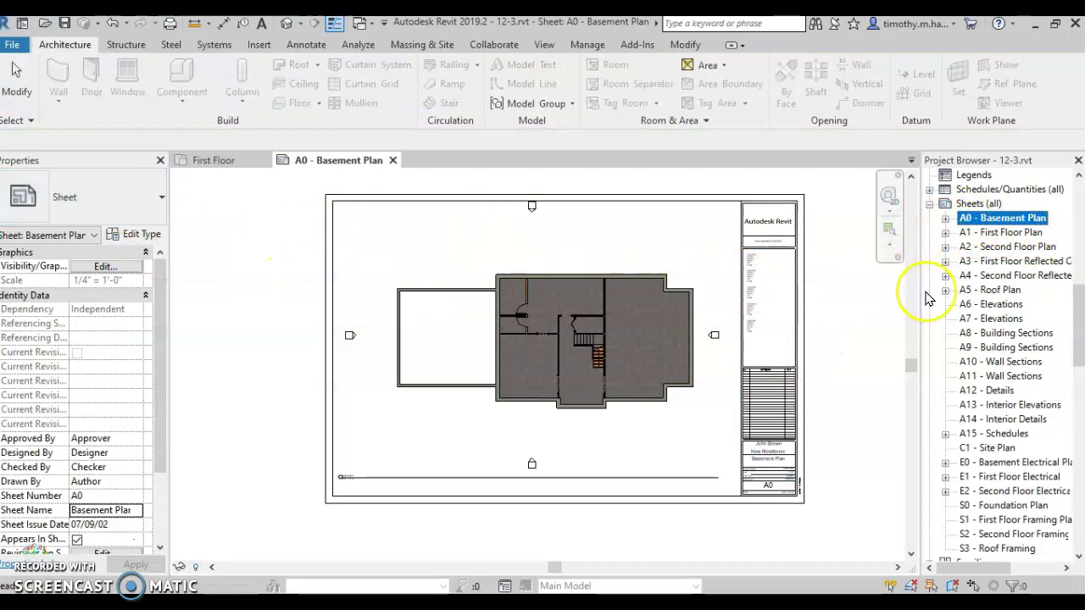
{"action": "left_click", "coordinate": [999, 235]}
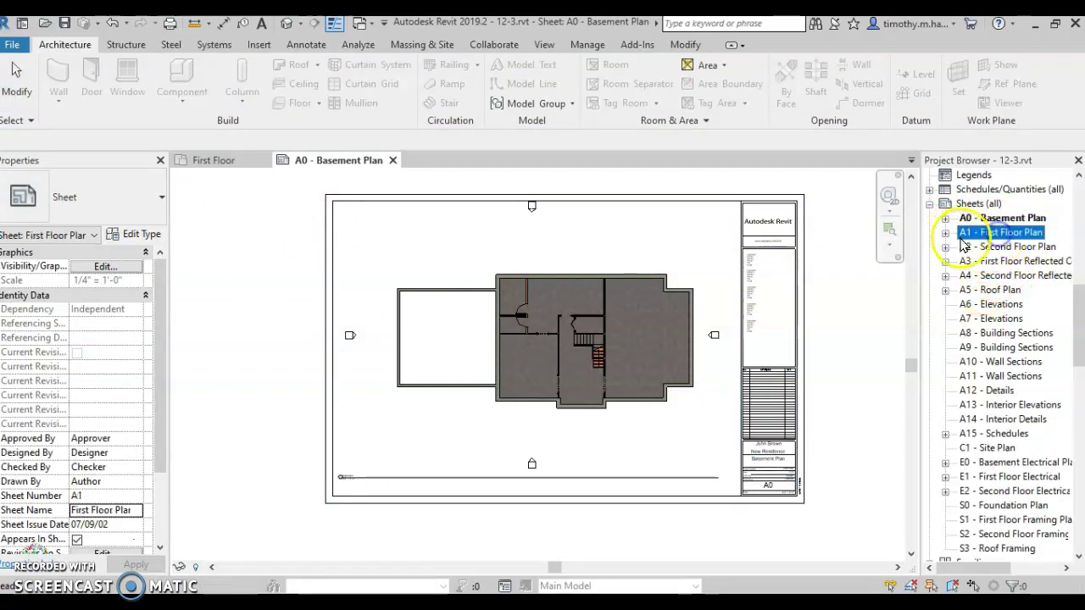
Step: Close the A0 - Basement Plan sheet and open sheet A1 - First Floor Plan
{"action": "left_click", "coordinate": [945, 233]}
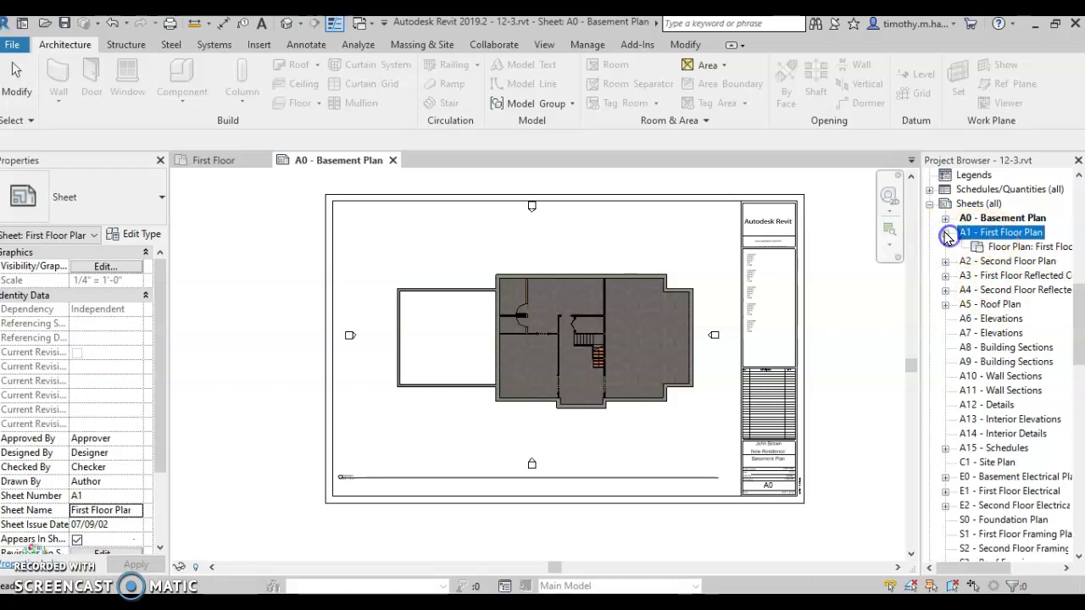
{"action": "left_click", "coordinate": [945, 232]}
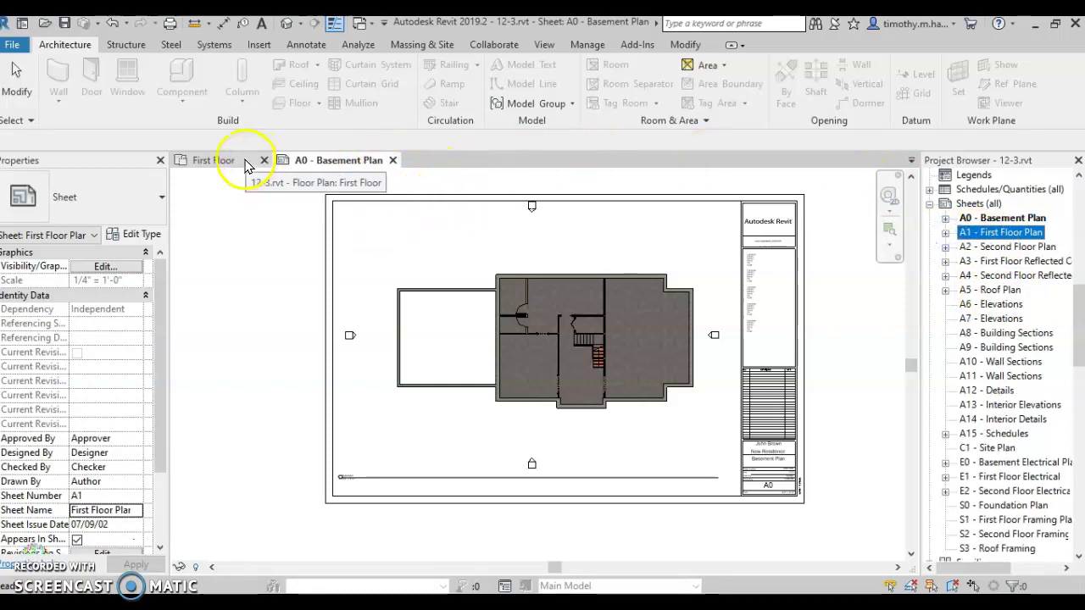
{"action": "left_click", "coordinate": [392, 161]}
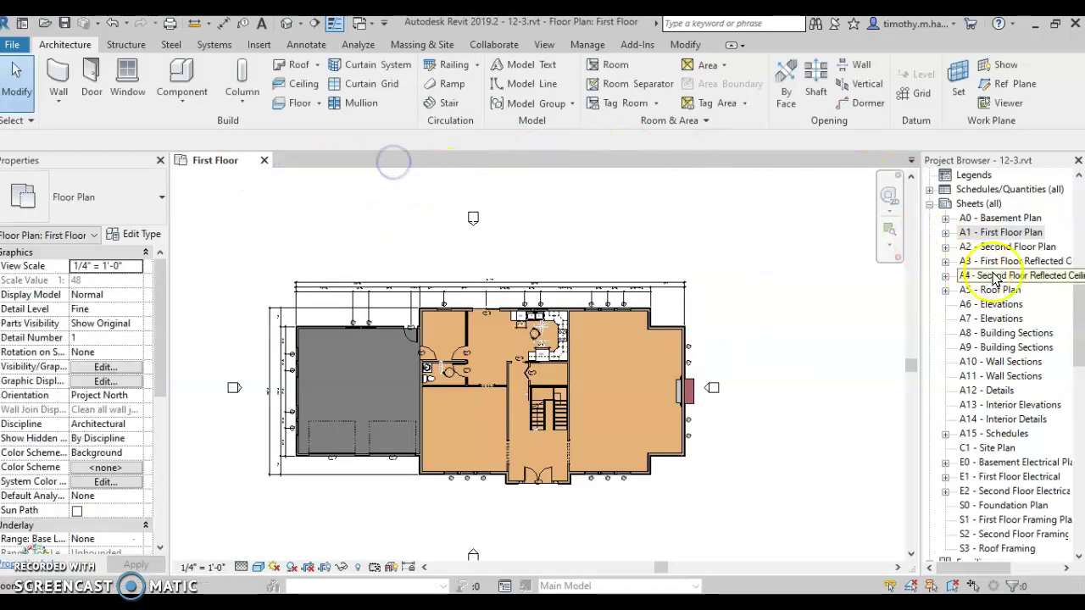
{"action": "double_click", "coordinate": [1014, 234]}
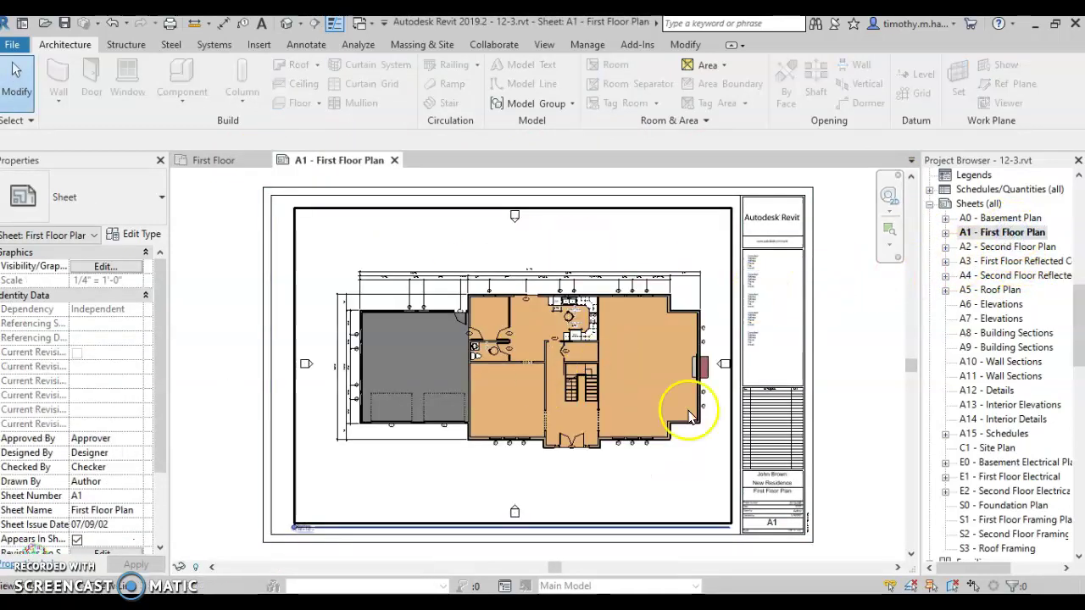
Step: Compare the First Floor plan view with sheet A1, ending on the A1 sheet
{"action": "left_click", "coordinate": [234, 161]}
{"action": "left_click", "coordinate": [333, 165]}
{"action": "left_click", "coordinate": [206, 161]}
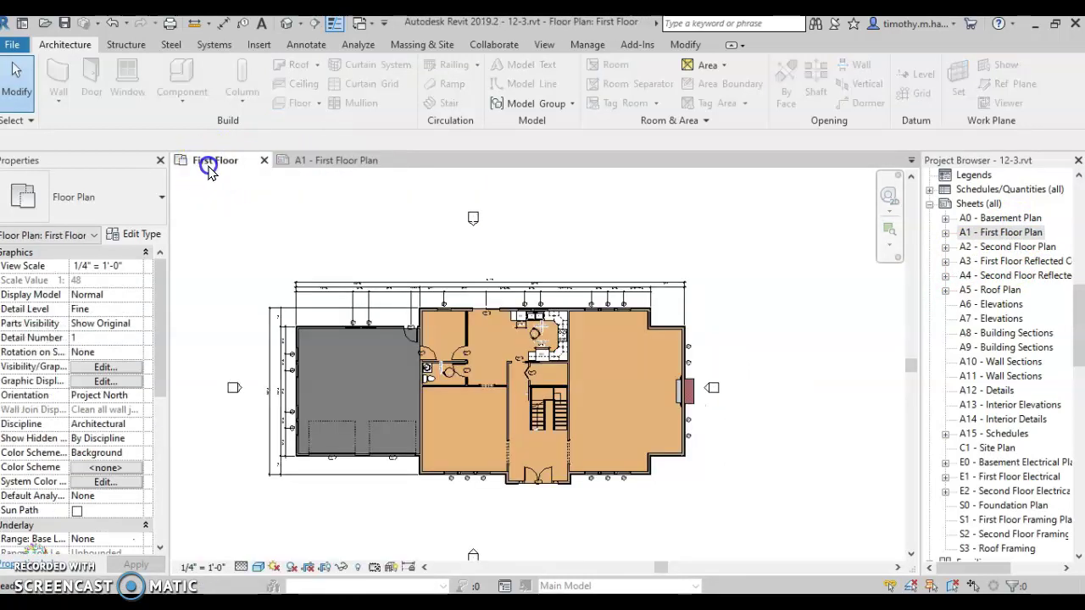
{"action": "left_click", "coordinate": [312, 164]}
{"action": "left_click", "coordinate": [216, 161]}
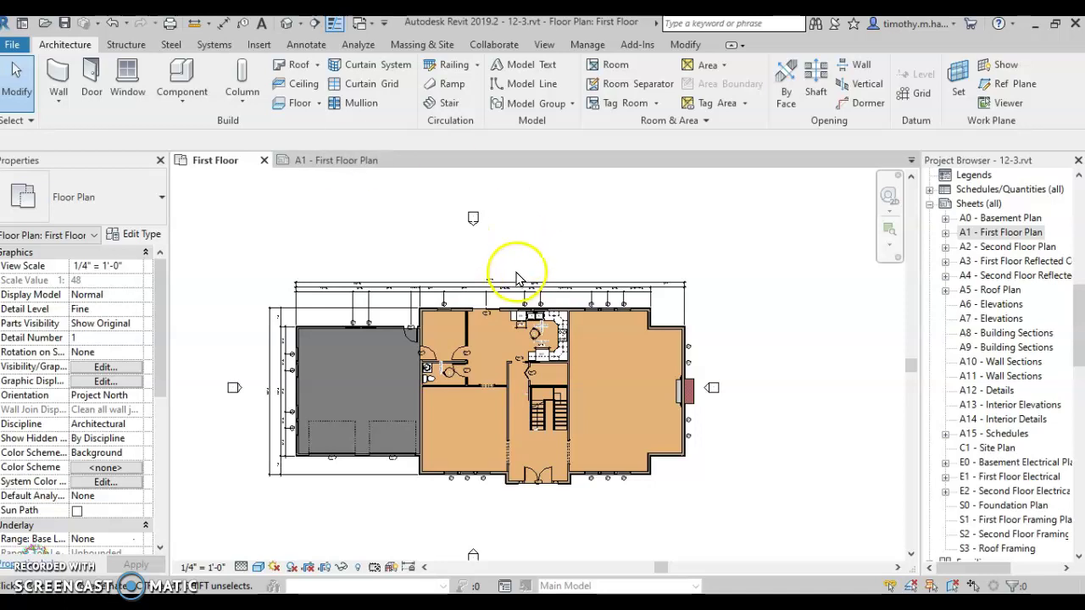
{"action": "left_click", "coordinate": [332, 162]}
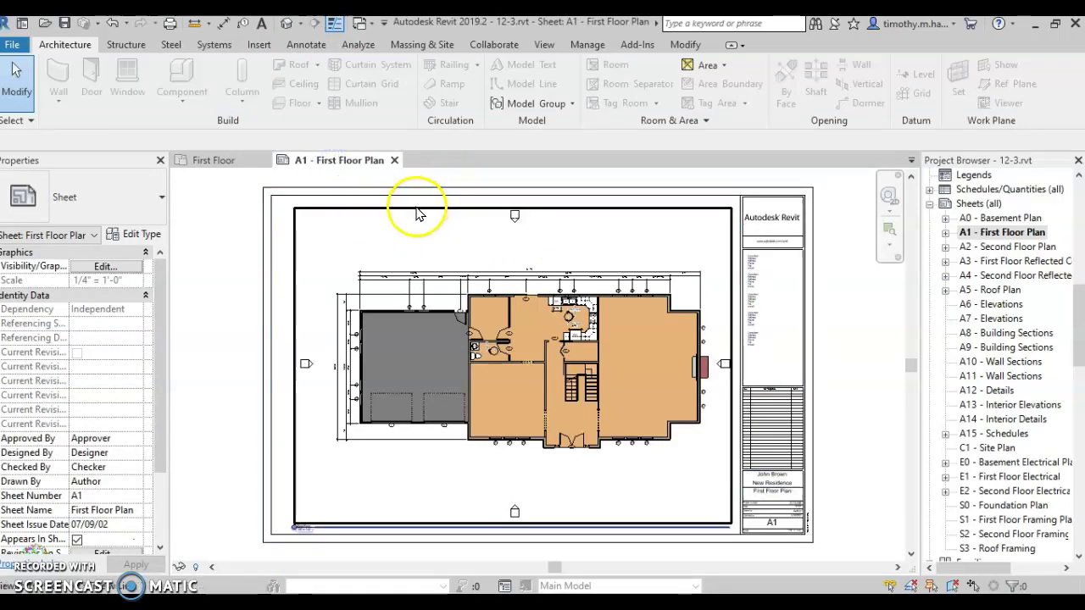
Step: Start opening a file and locate the Google Drive (G:) drive in the Open dialog
{"action": "left_click", "coordinate": [19, 49]}
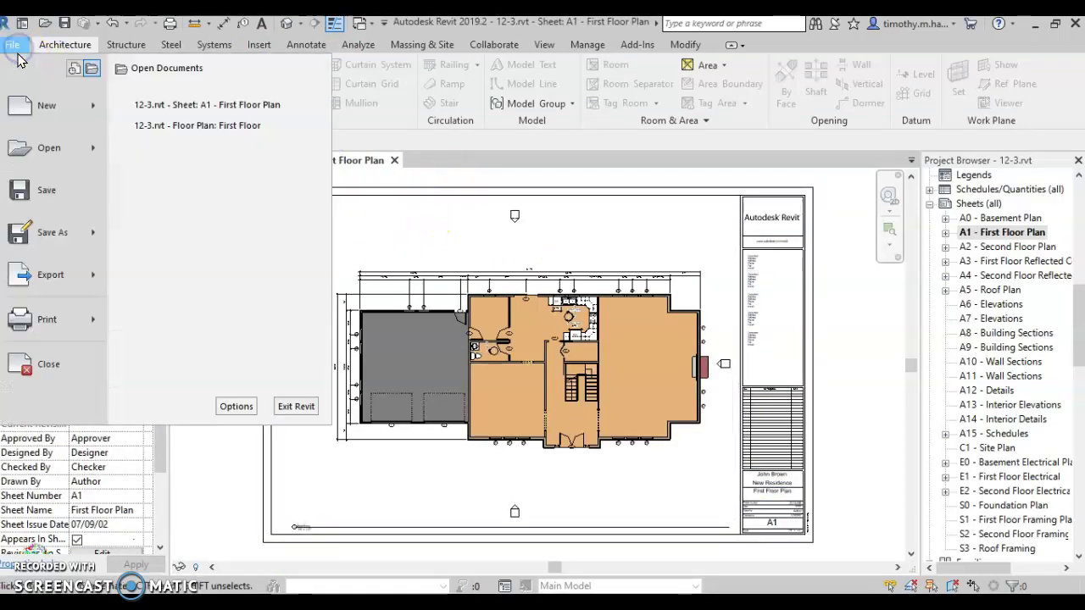
{"action": "left_click", "coordinate": [57, 150]}
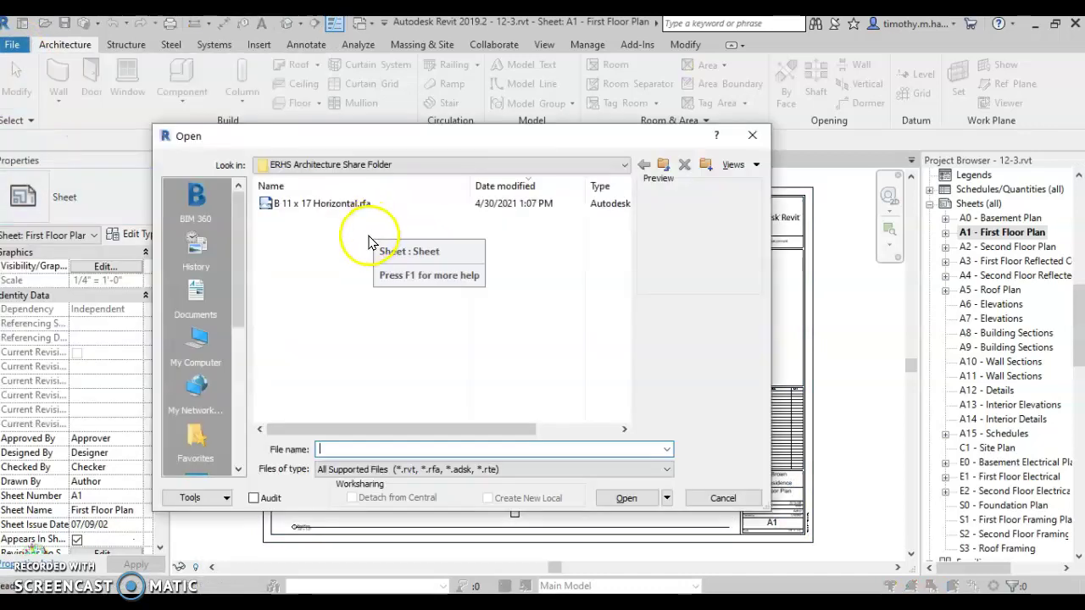
{"action": "left_click_drag", "start_coordinate": [236, 263], "coordinate": [239, 293]}
{"action": "left_click", "coordinate": [199, 254]}
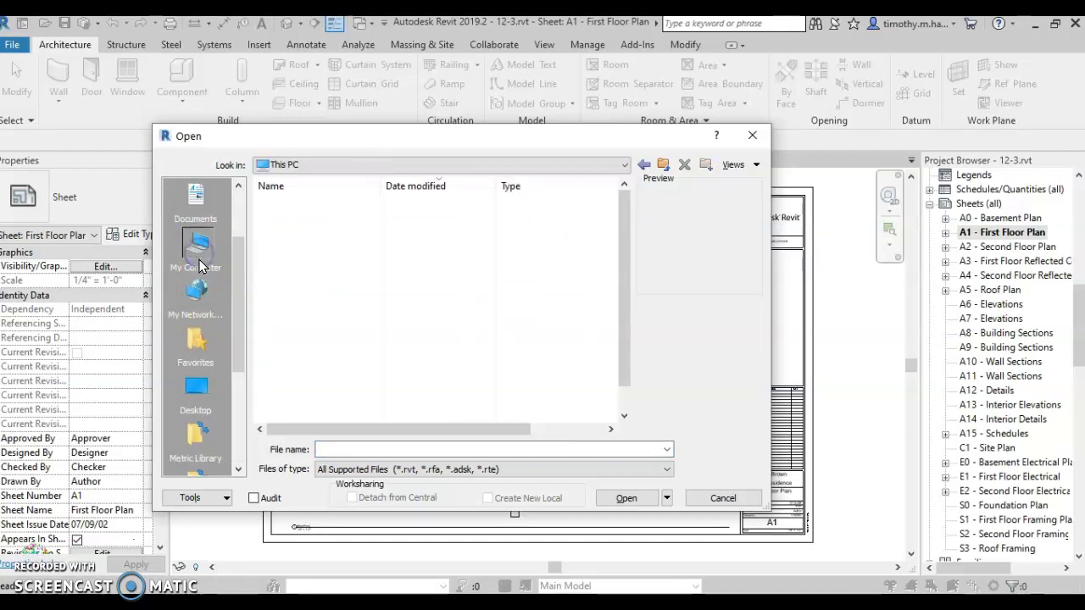
{"action": "scroll", "coordinate": [352, 354], "scroll_direction": "down", "scroll_amount": 1}
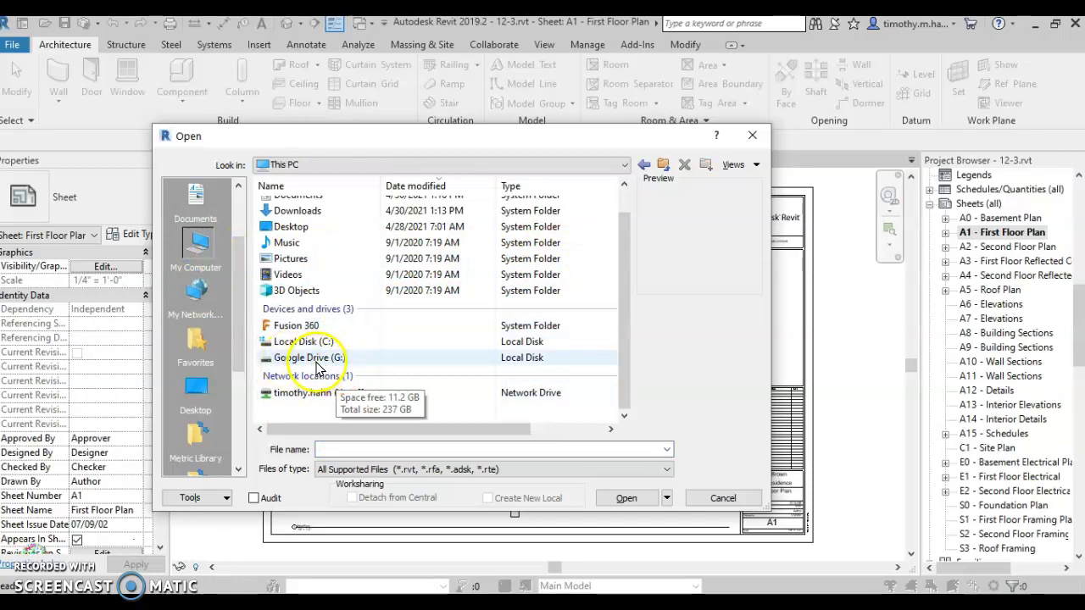
{"action": "left_click", "coordinate": [316, 360]}
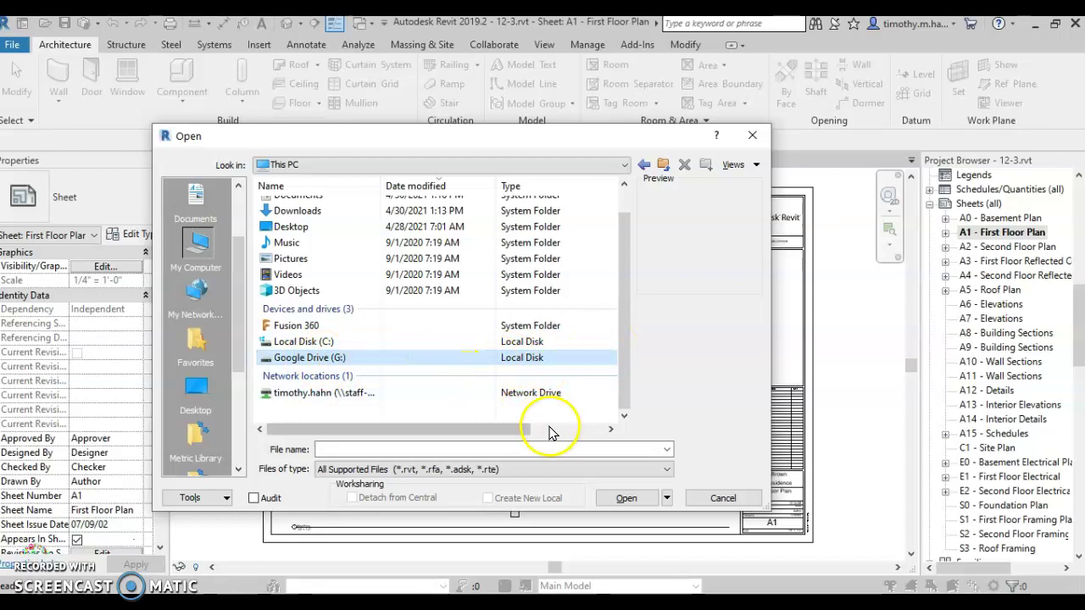
Step: Browse My Drive > Architecture > ERHS Architecture Share Folder and open B 11 x 17 Horizontal.rfa
{"action": "double_click", "coordinate": [479, 357]}
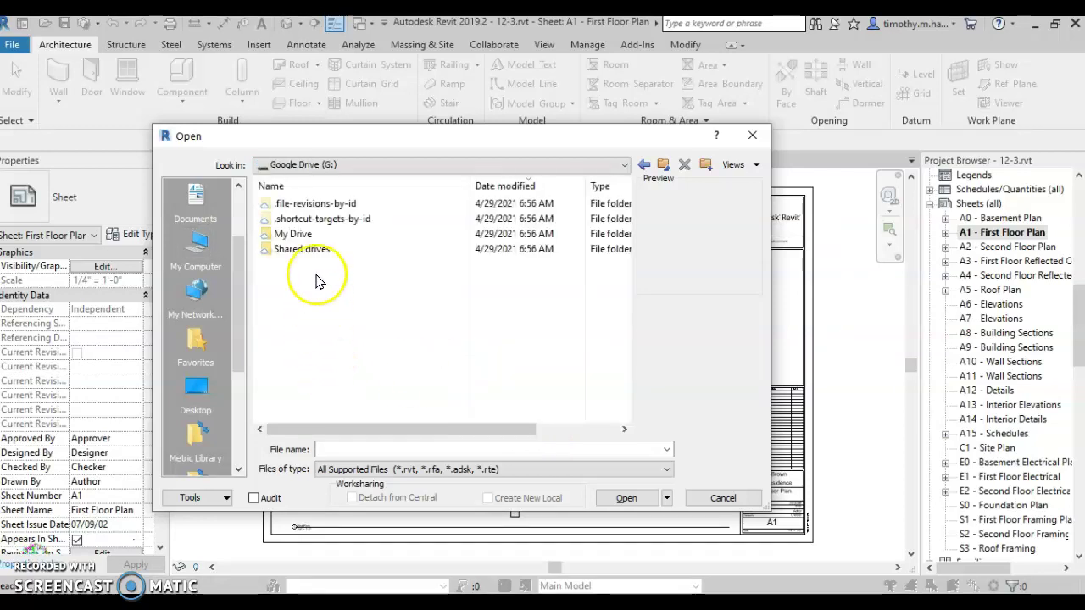
{"action": "double_click", "coordinate": [288, 234]}
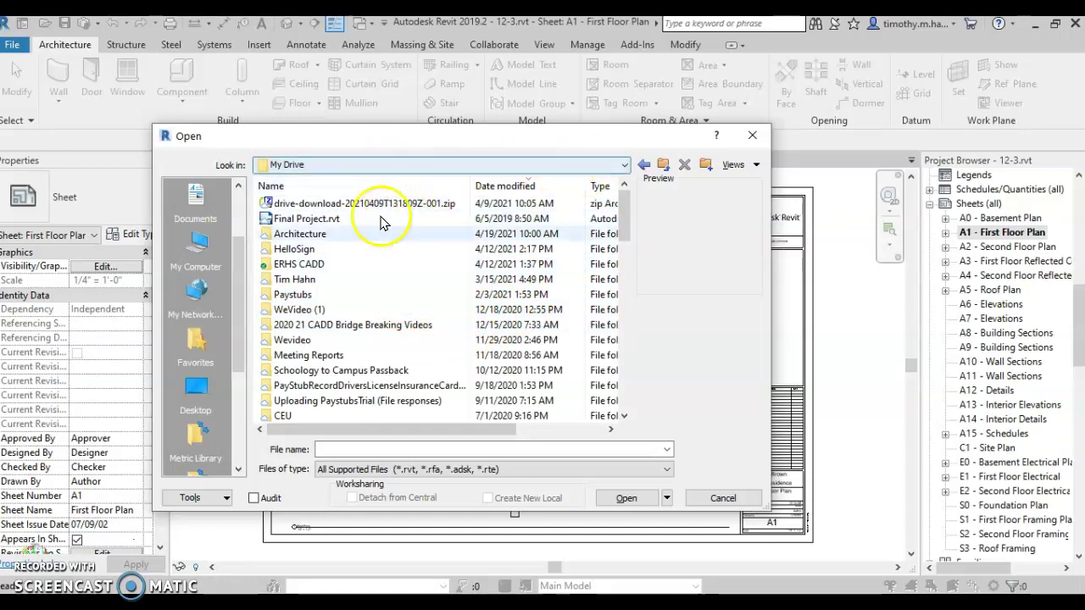
{"action": "double_click", "coordinate": [273, 234]}
{"action": "scroll", "coordinate": [364, 272], "scroll_direction": "down", "scroll_amount": 5}
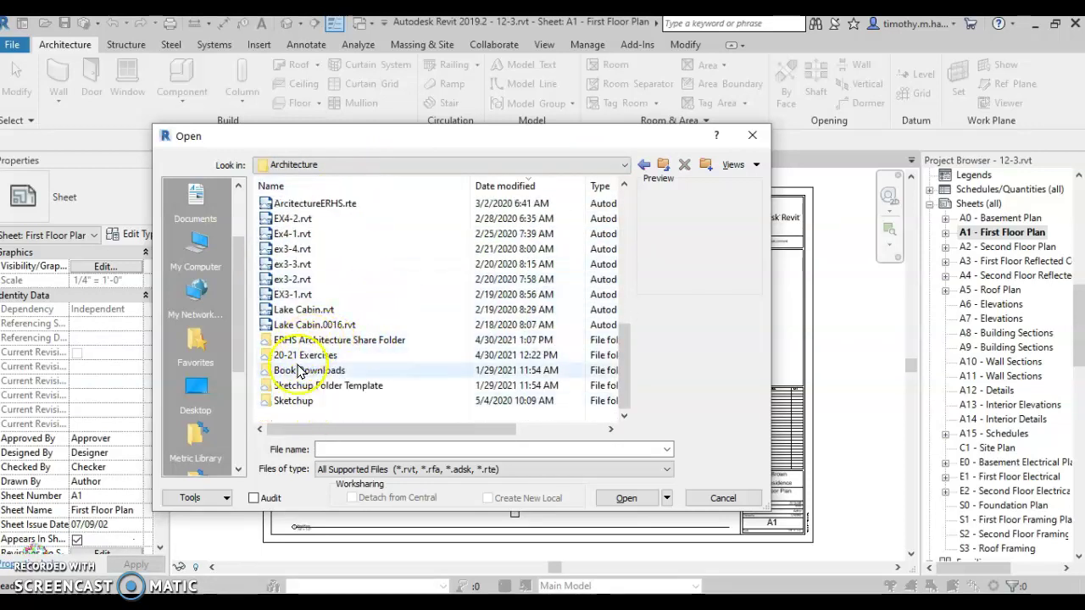
{"action": "left_click", "coordinate": [316, 341]}
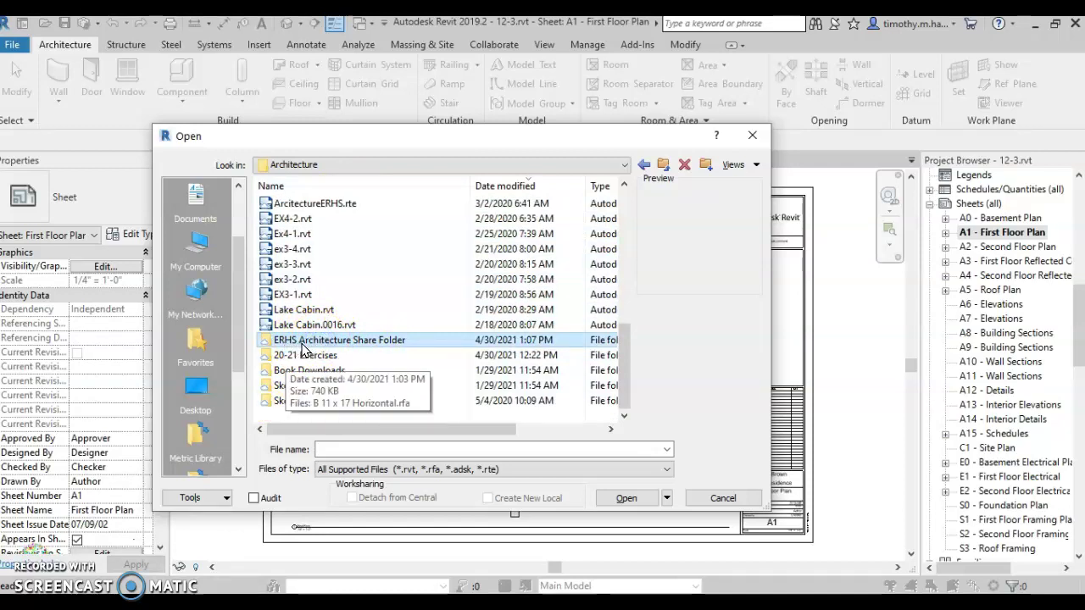
{"action": "double_click", "coordinate": [303, 350]}
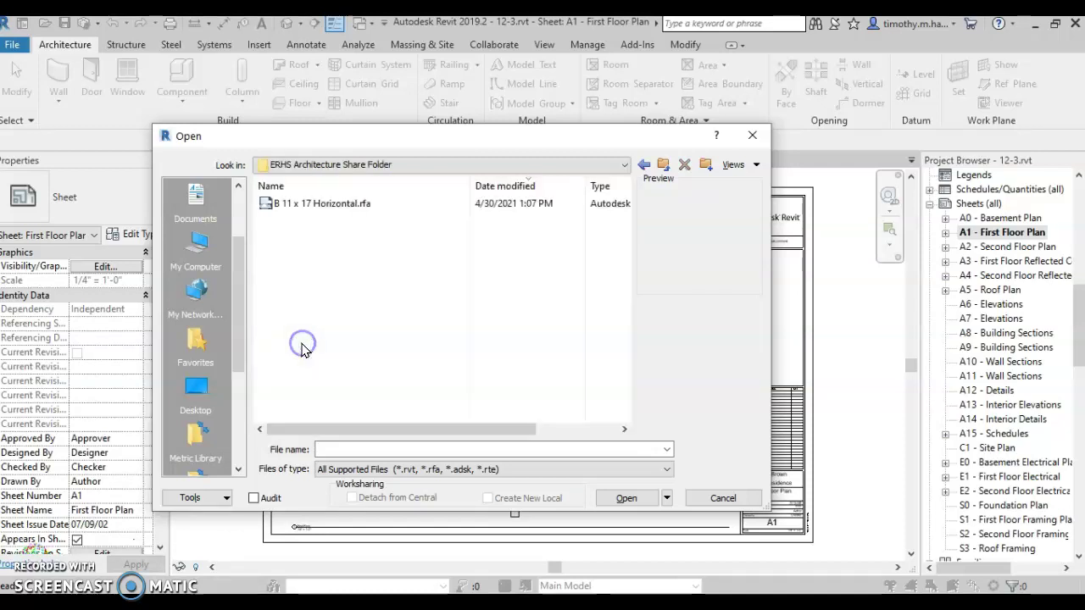
{"action": "left_click", "coordinate": [306, 210]}
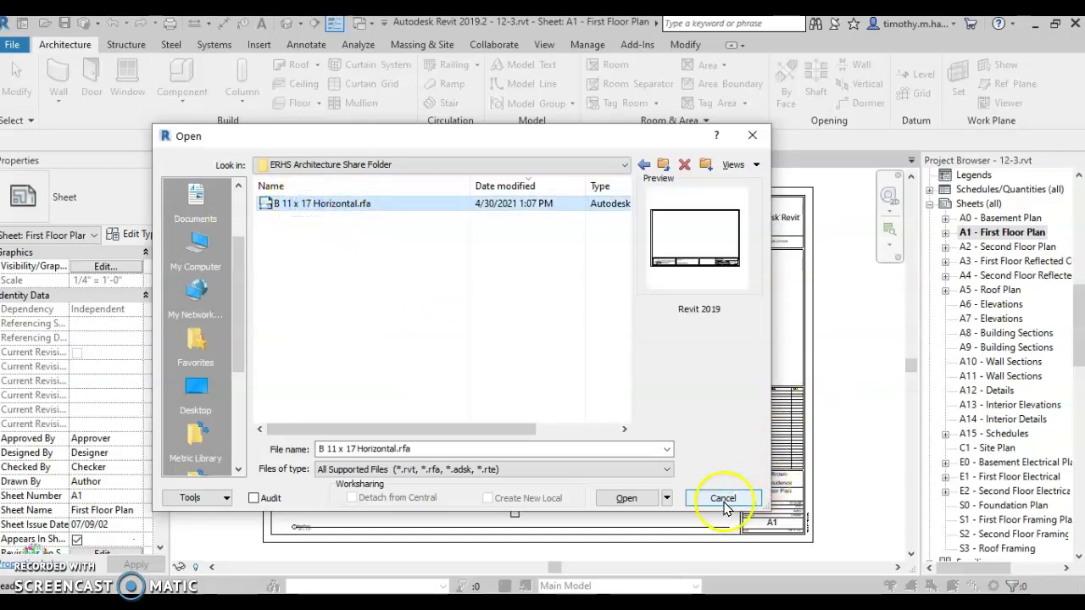
{"action": "left_click", "coordinate": [627, 499]}
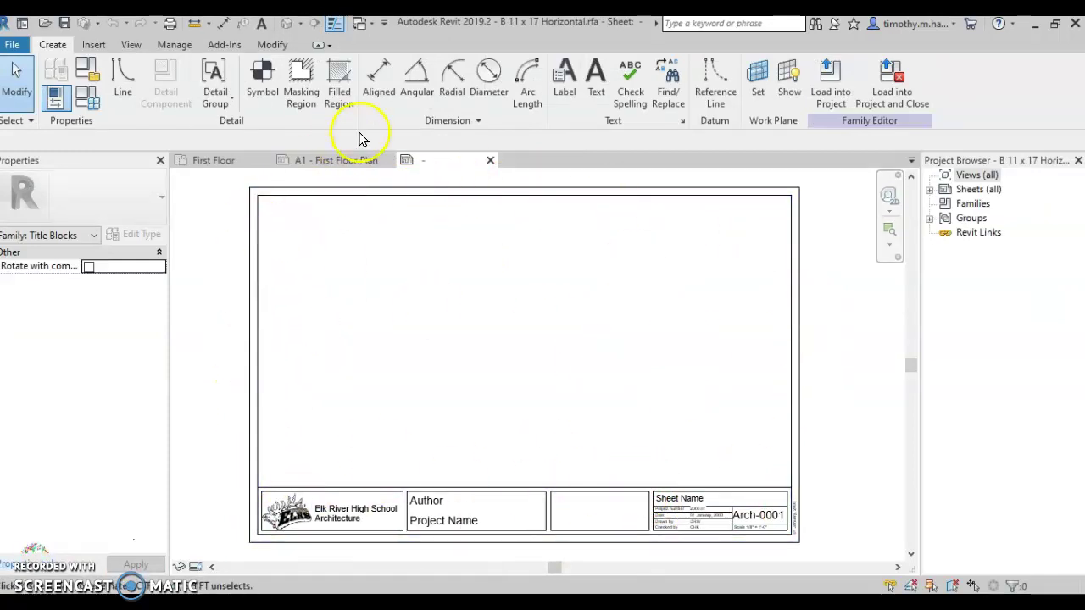
Step: Load B 11 x 17 Horizontal into 12-3.rvt, overwriting the existing version, and close the family
{"action": "left_click", "coordinate": [349, 167]}
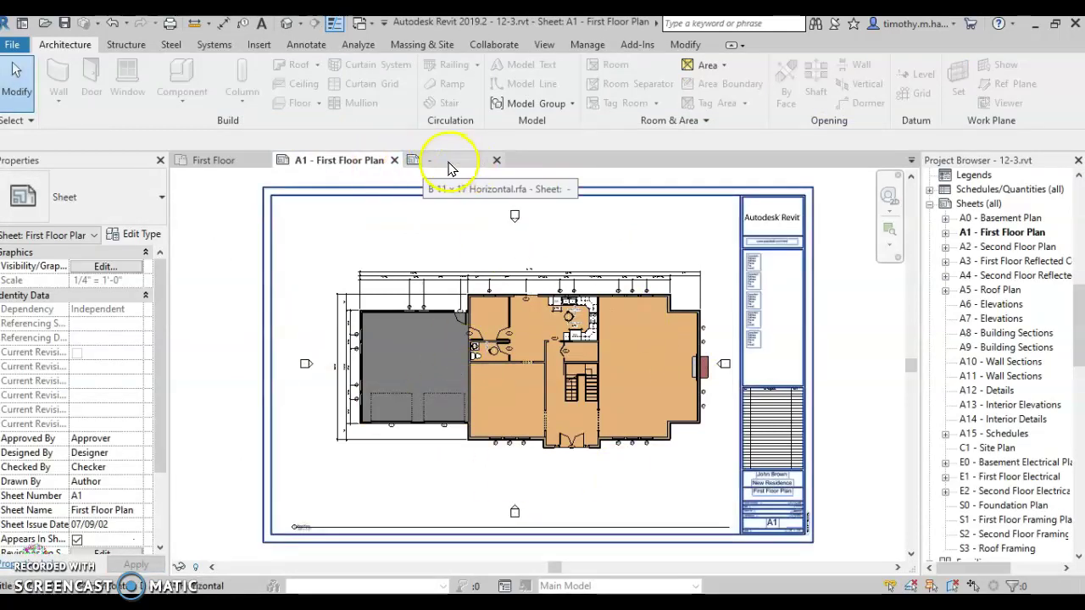
{"action": "left_click", "coordinate": [428, 161]}
{"action": "left_click", "coordinate": [446, 160]}
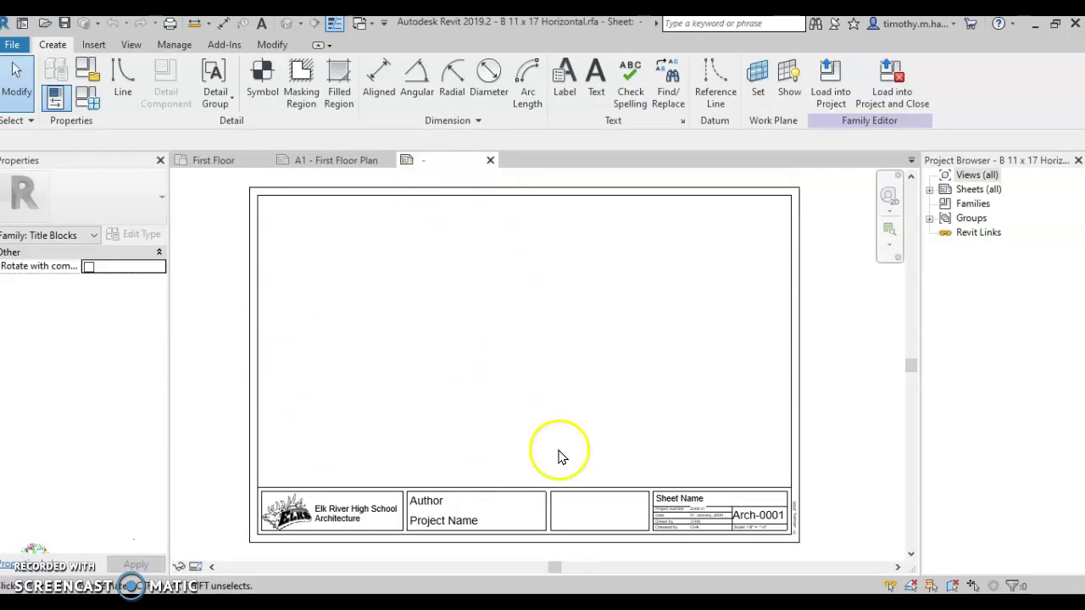
{"action": "left_click", "coordinate": [821, 78]}
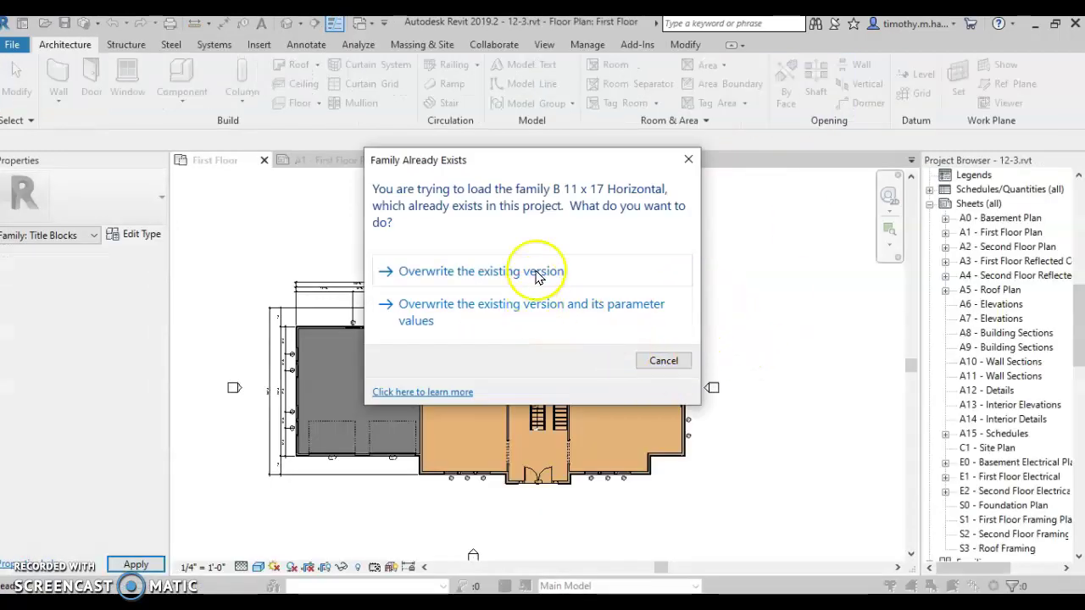
{"action": "left_click", "coordinate": [537, 273]}
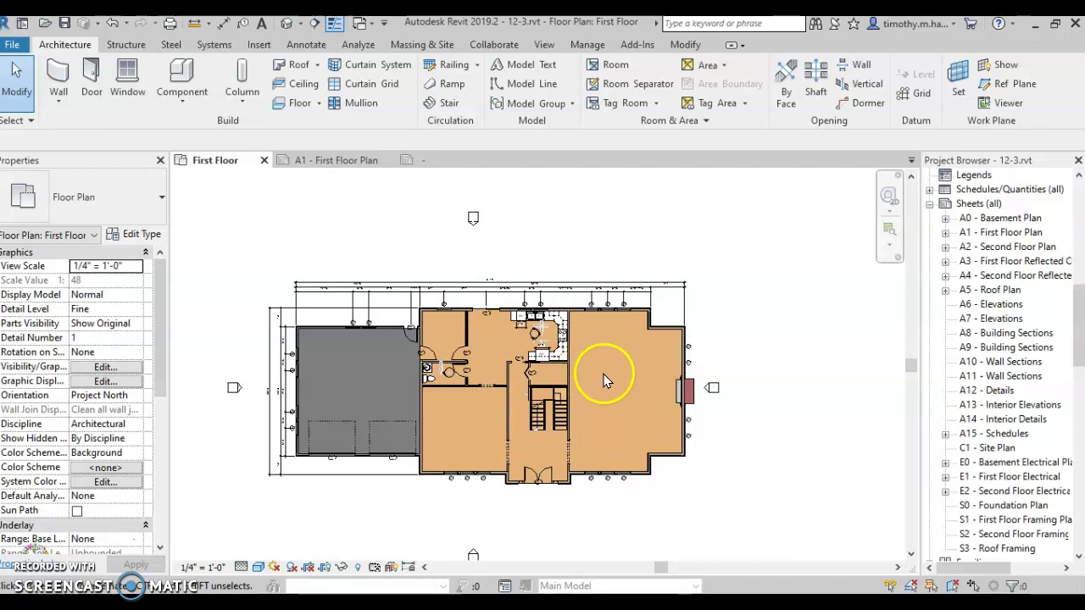
{"action": "left_click", "coordinate": [417, 160]}
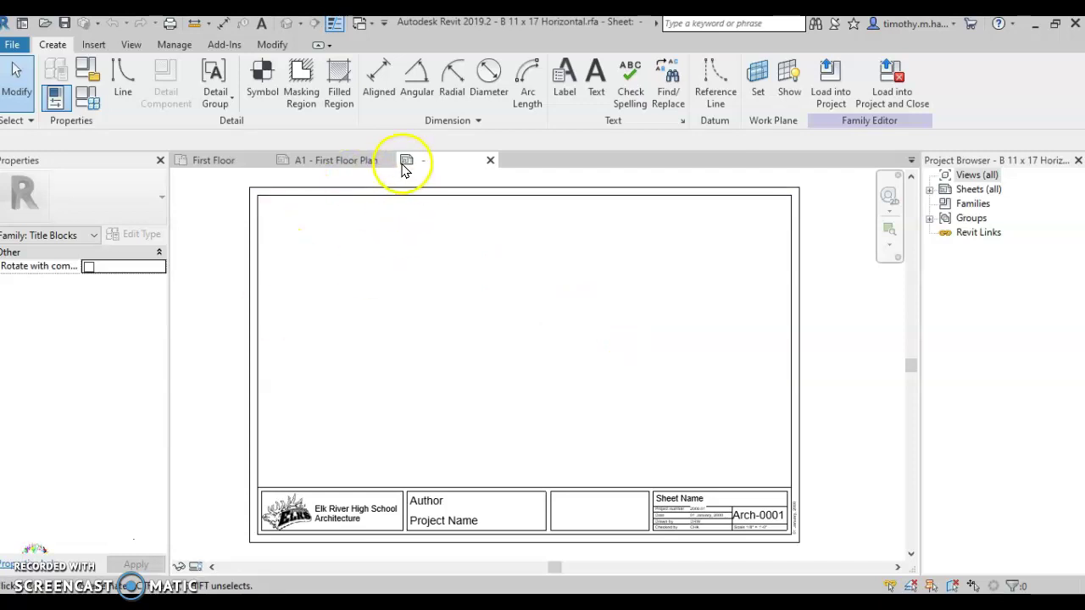
{"action": "left_click", "coordinate": [490, 161]}
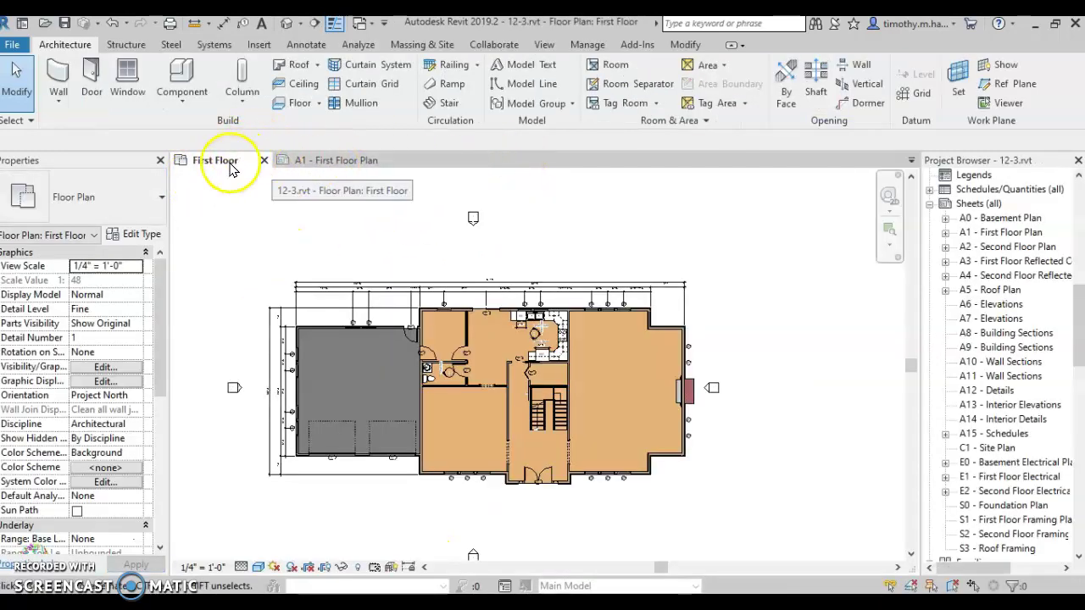
Step: Return to the A1 - First Floor Plan sheet tab
{"action": "left_click", "coordinate": [323, 161]}
{"action": "left_click", "coordinate": [193, 161]}
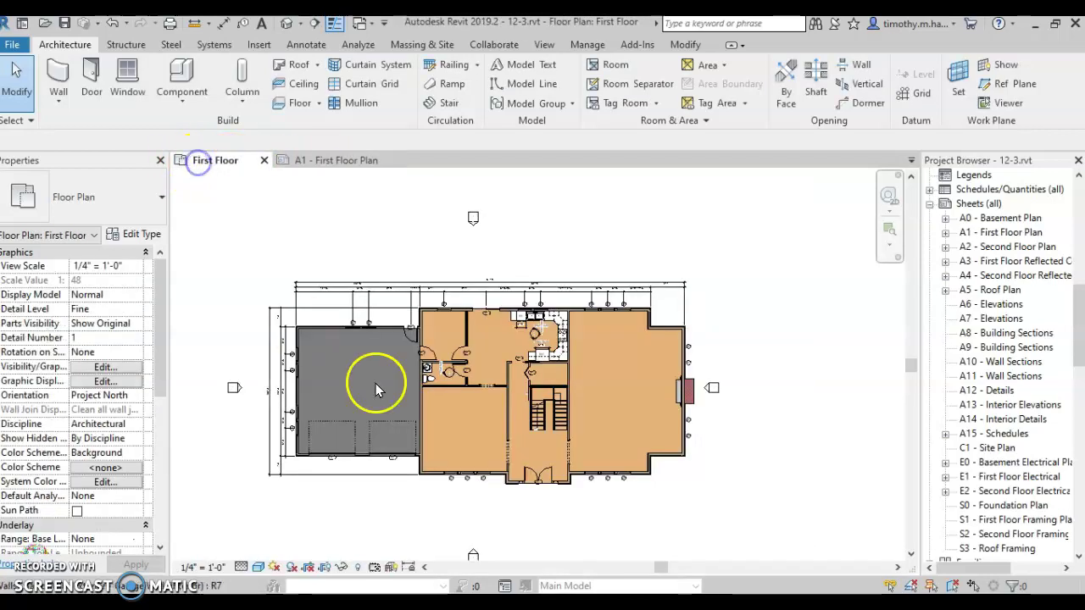
{"action": "scroll", "coordinate": [1027, 254], "scroll_direction": "up", "scroll_amount": 10}
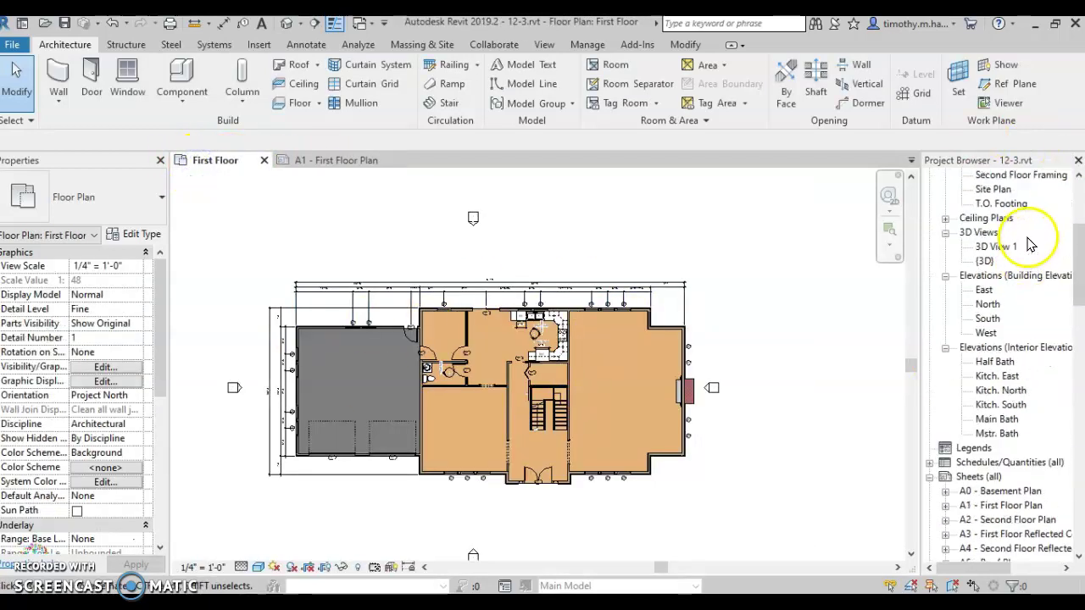
{"action": "scroll", "coordinate": [1026, 228], "scroll_direction": "down", "scroll_amount": 10}
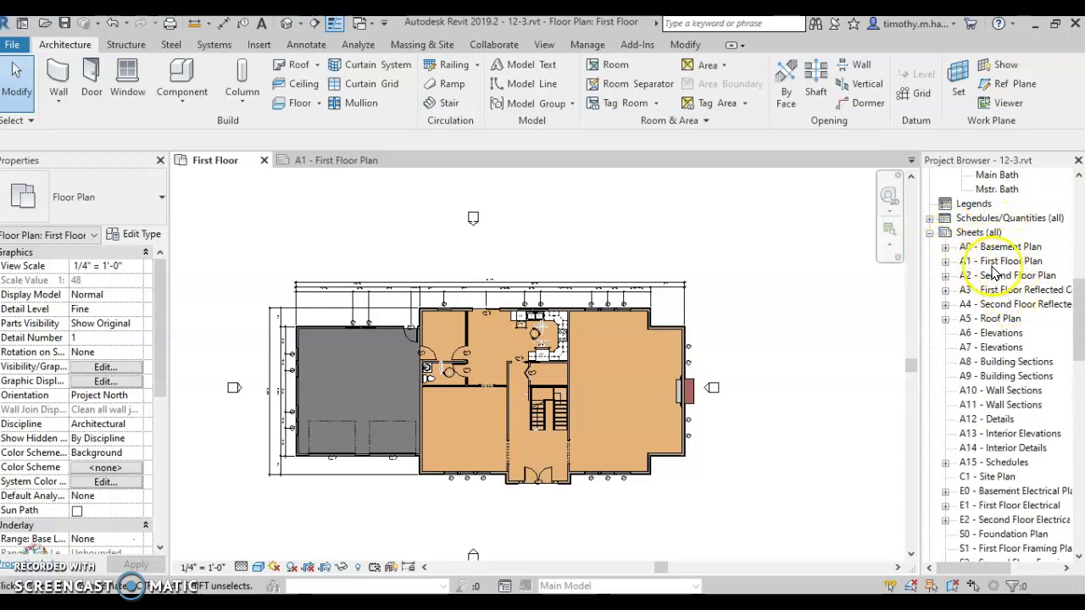
{"action": "left_click", "coordinate": [337, 160]}
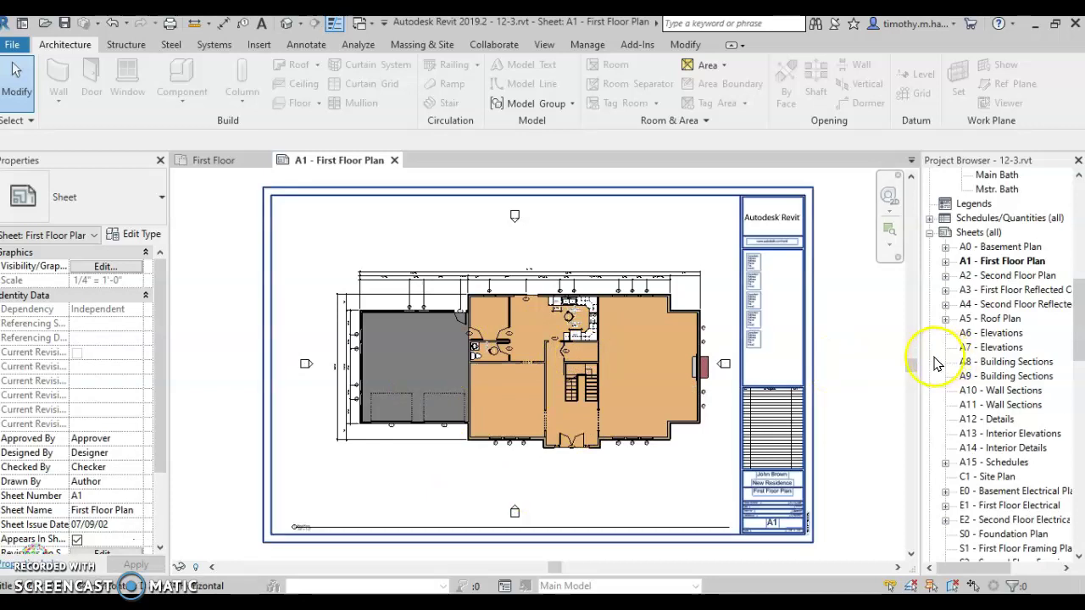
Step: Swap sheet A1's D 22 x 34 Horizontal title block for B 11 x 17 Horizontal
{"action": "left_click", "coordinate": [810, 363]}
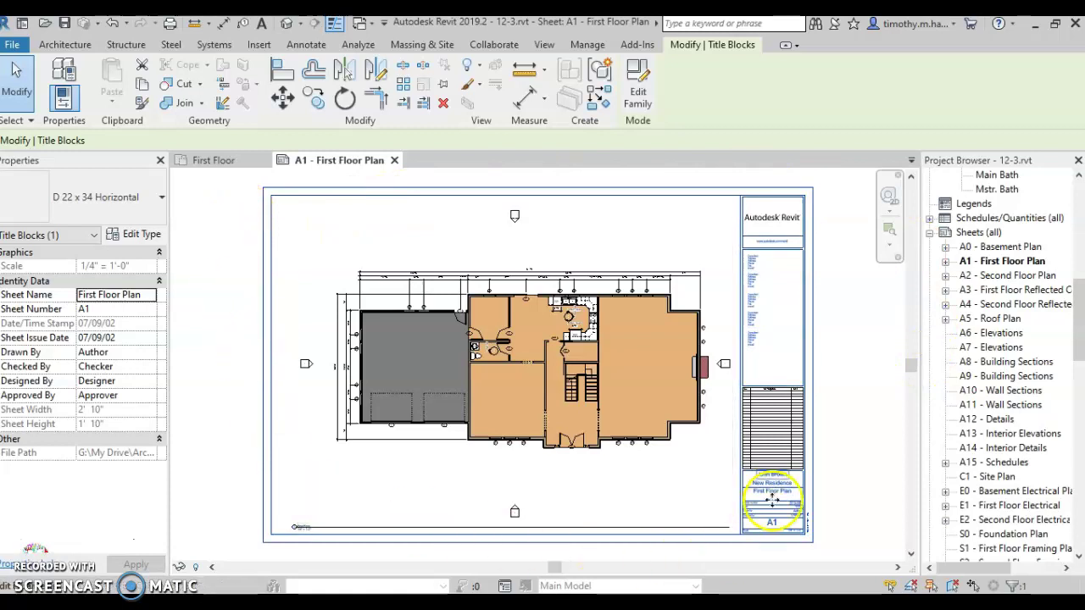
{"action": "left_click", "coordinate": [162, 200]}
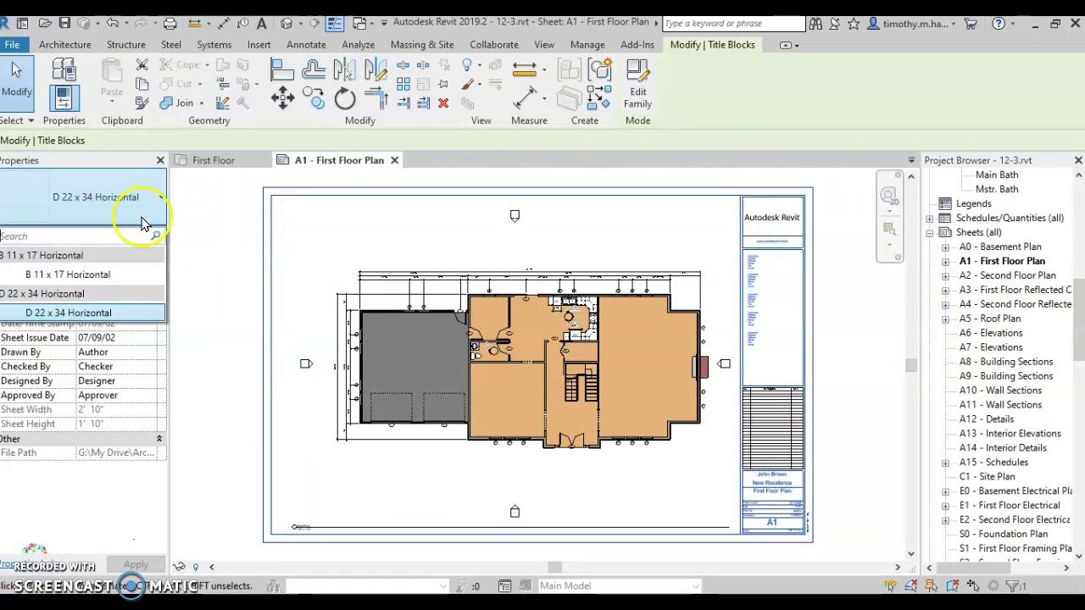
{"action": "left_click", "coordinate": [85, 277]}
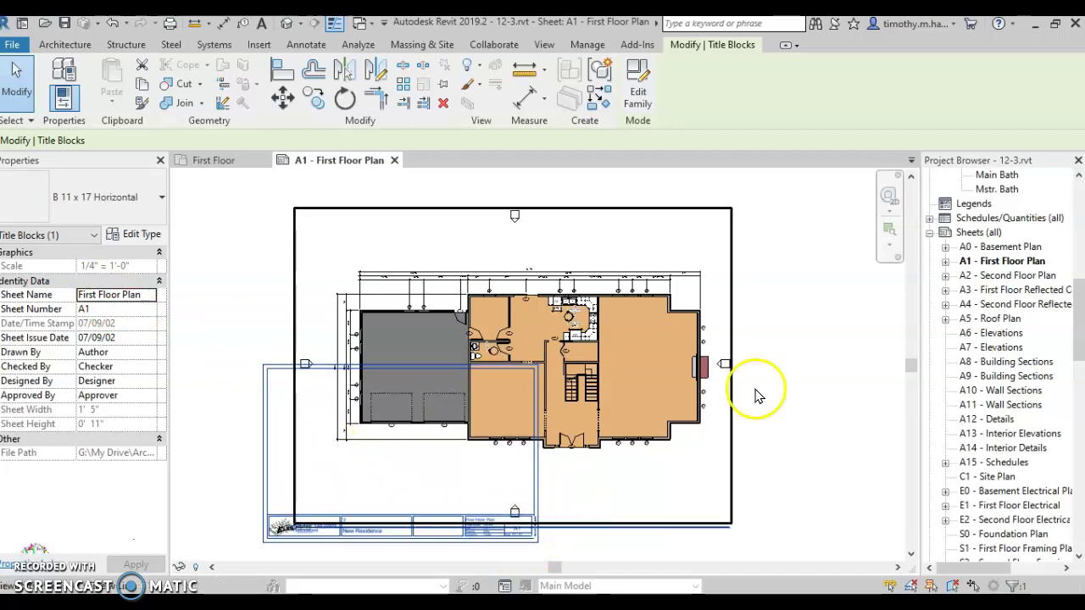
{"action": "scroll", "coordinate": [859, 351], "scroll_direction": "down", "scroll_amount": 2}
{"action": "scroll", "coordinate": [450, 477], "scroll_direction": "up", "scroll_amount": 4}
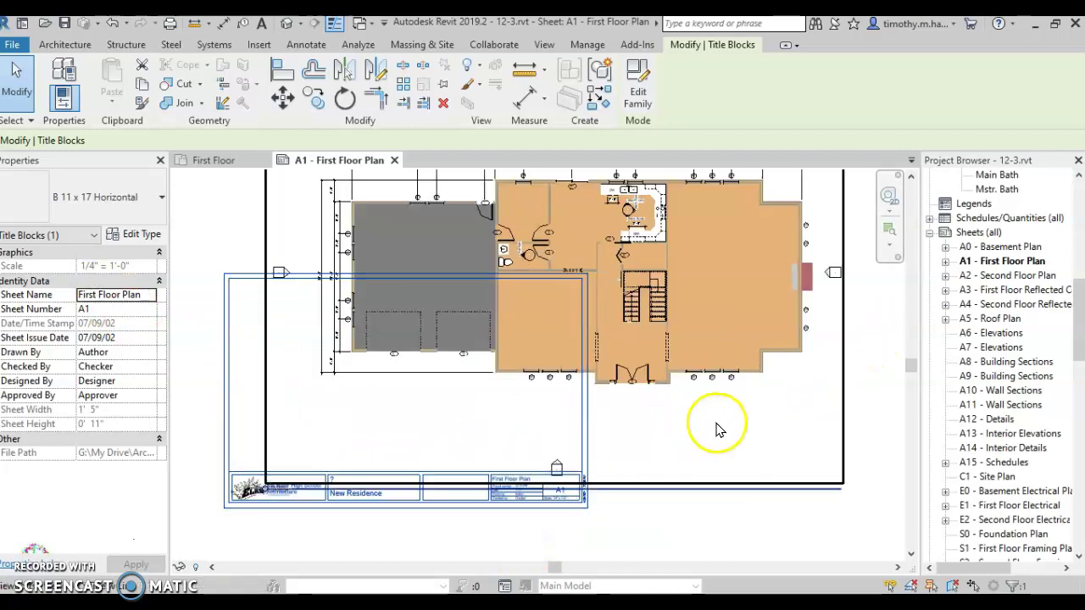
{"action": "scroll", "coordinate": [716, 428], "scroll_direction": "down", "scroll_amount": 2}
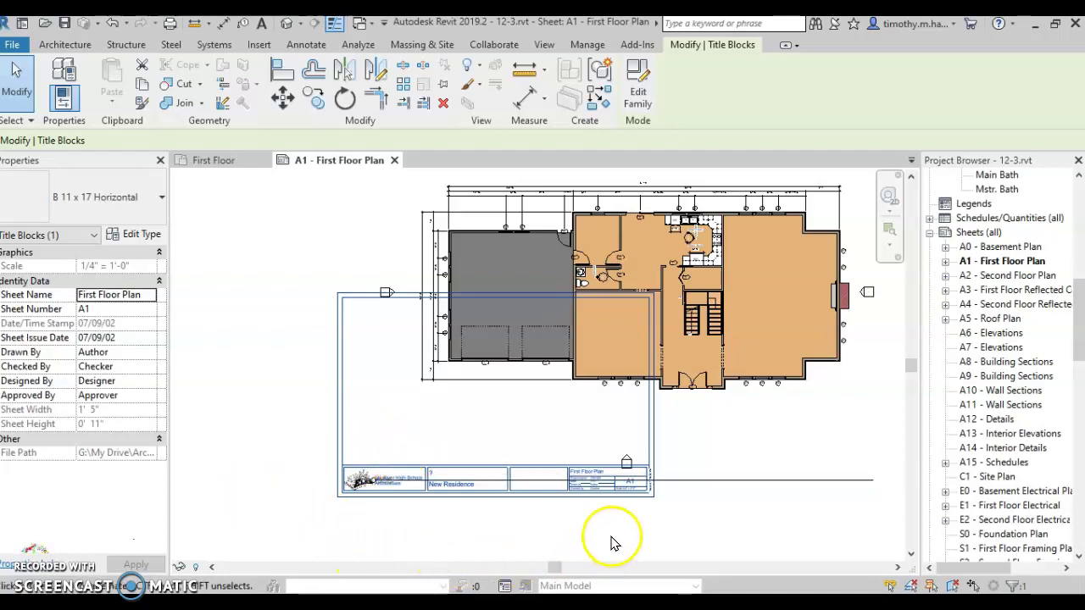
Step: Drag the First Floor view title up out of the title block
{"action": "left_click", "coordinate": [768, 534]}
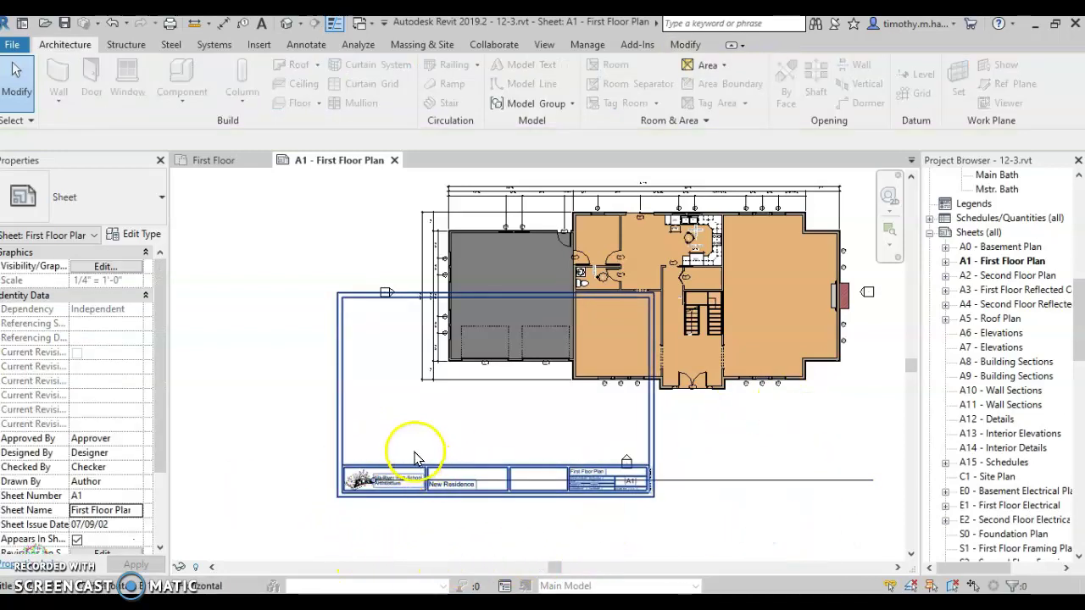
{"action": "scroll", "coordinate": [416, 458], "scroll_direction": "up", "scroll_amount": 3}
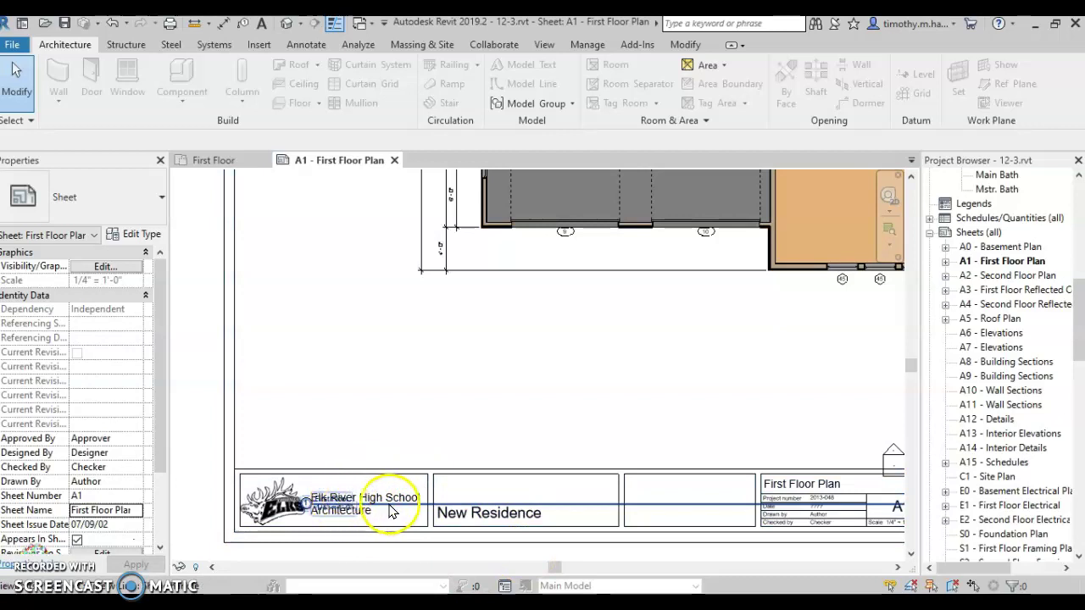
{"action": "left_click_drag", "start_coordinate": [395, 510], "coordinate": [431, 388]}
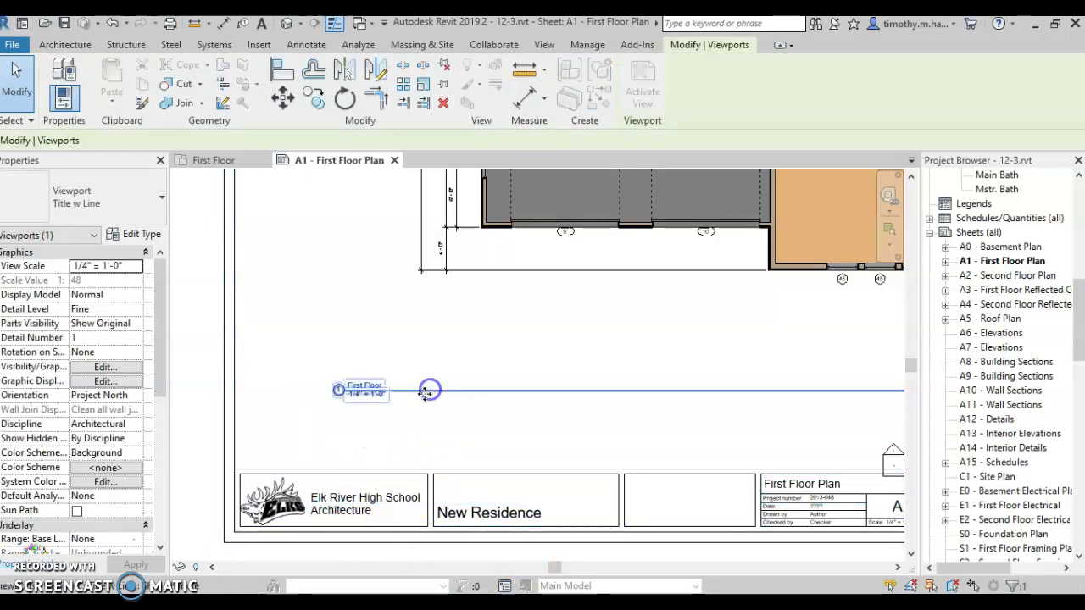
{"action": "scroll", "coordinate": [450, 428], "scroll_direction": "down", "scroll_amount": 5}
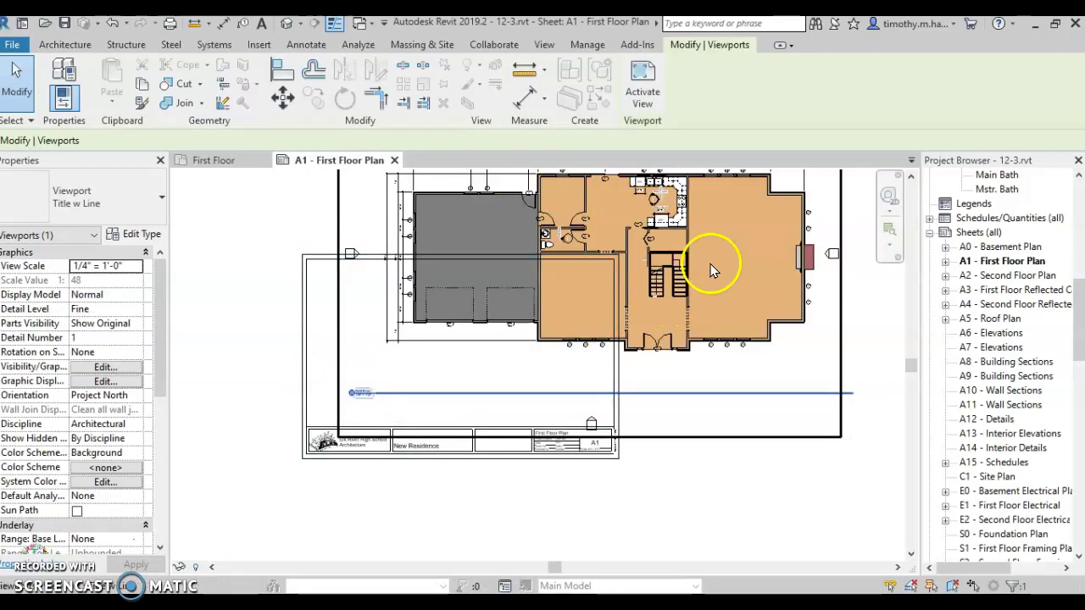
{"action": "scroll", "coordinate": [623, 421], "scroll_direction": "down", "scroll_amount": 3}
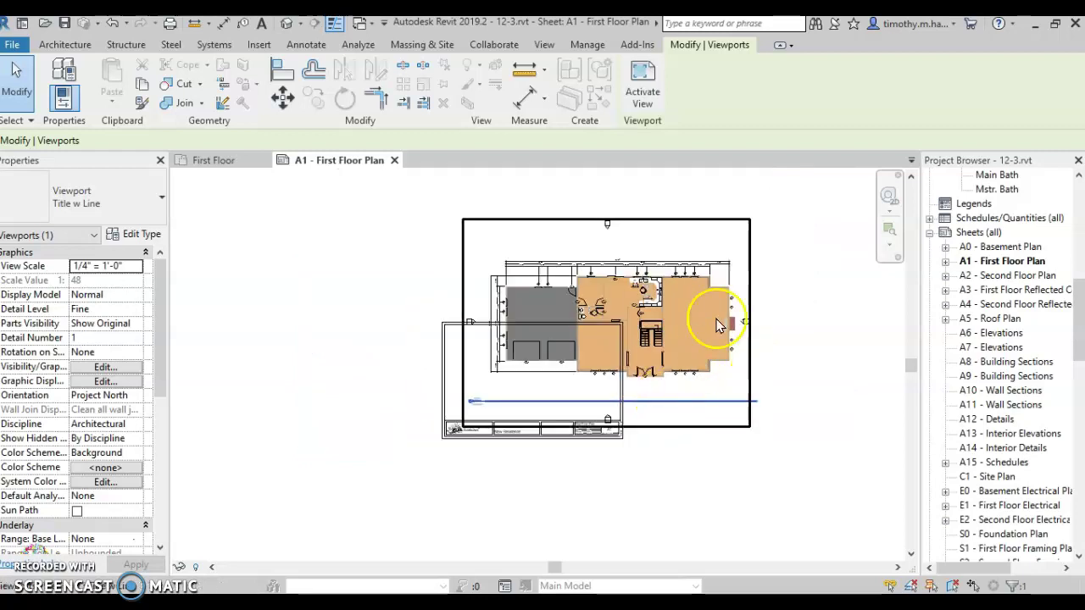
Step: Set the First Floor viewport scale to 1/8" = 1'-0" and move it into place
{"action": "left_click", "coordinate": [706, 225]}
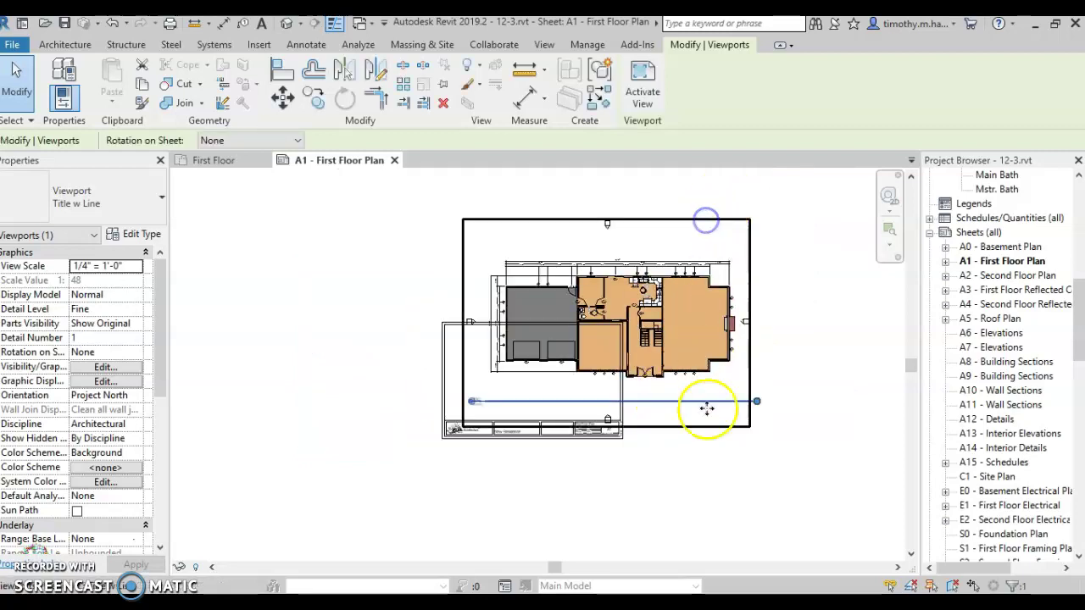
{"action": "left_click", "coordinate": [136, 268]}
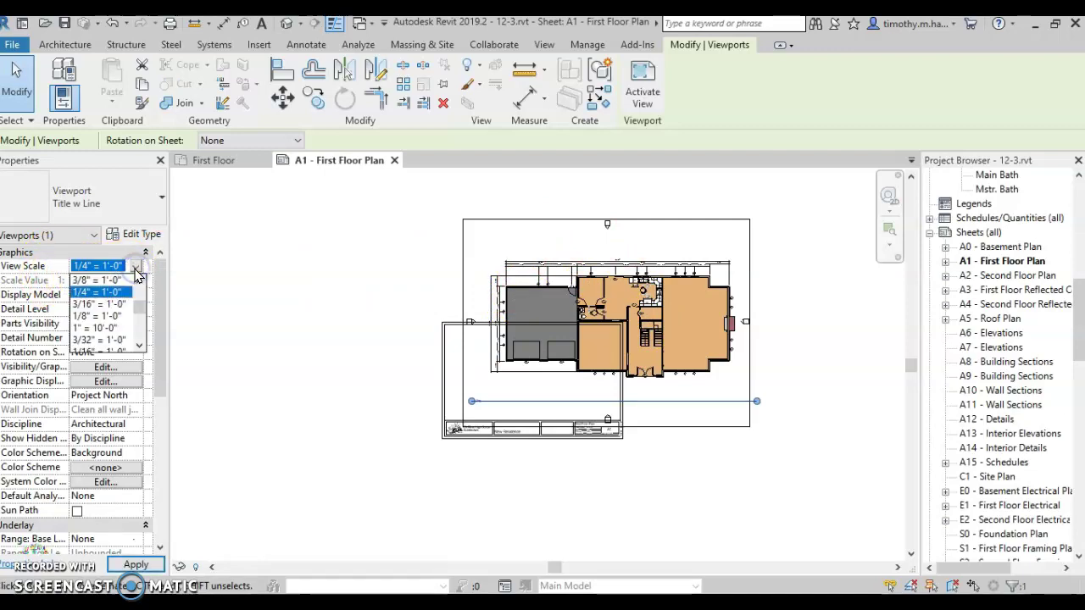
{"action": "left_click", "coordinate": [98, 316]}
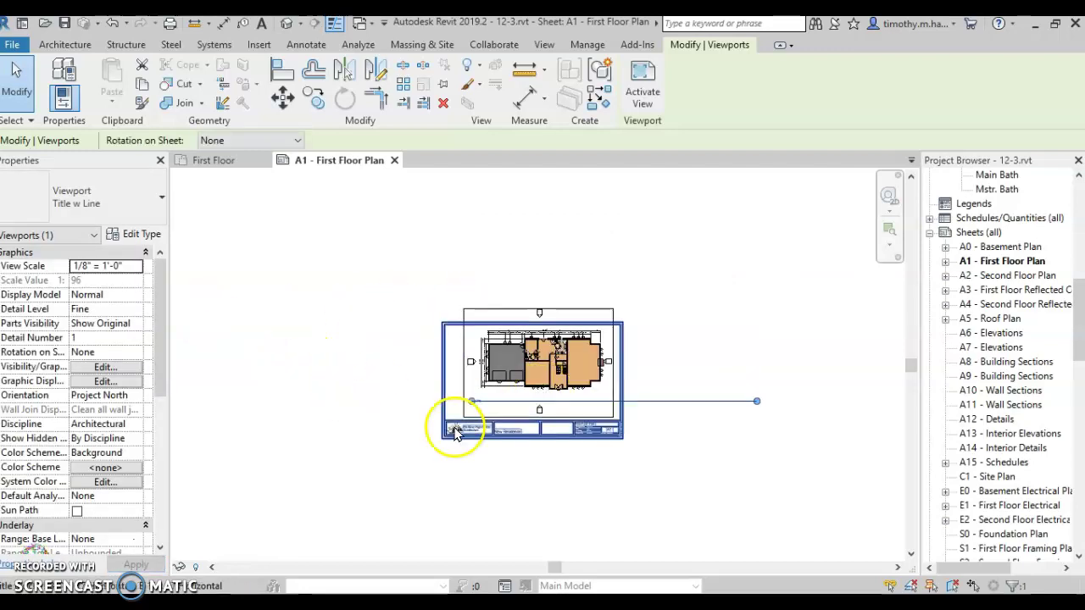
{"action": "scroll", "coordinate": [455, 423], "scroll_direction": "up", "scroll_amount": 3}
{"action": "scroll", "coordinate": [456, 424], "scroll_direction": "up", "scroll_amount": 3}
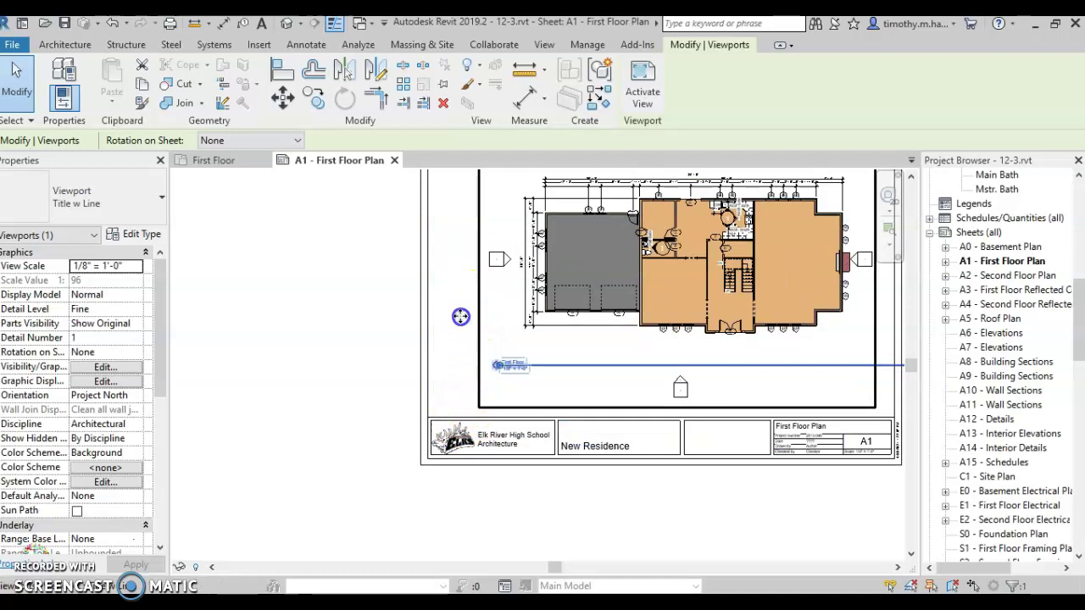
{"action": "left_click_drag", "start_coordinate": [461, 316], "coordinate": [455, 373]}
{"action": "scroll", "coordinate": [455, 373], "scroll_direction": "down", "scroll_amount": 2}
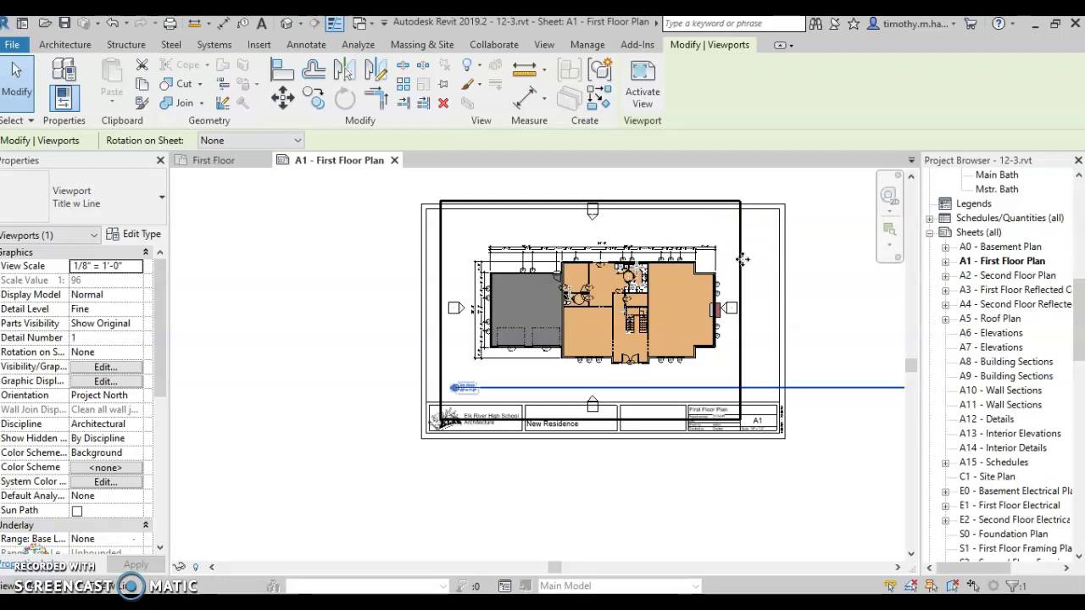
{"action": "scroll", "coordinate": [469, 385], "scroll_direction": "down", "scroll_amount": 3}
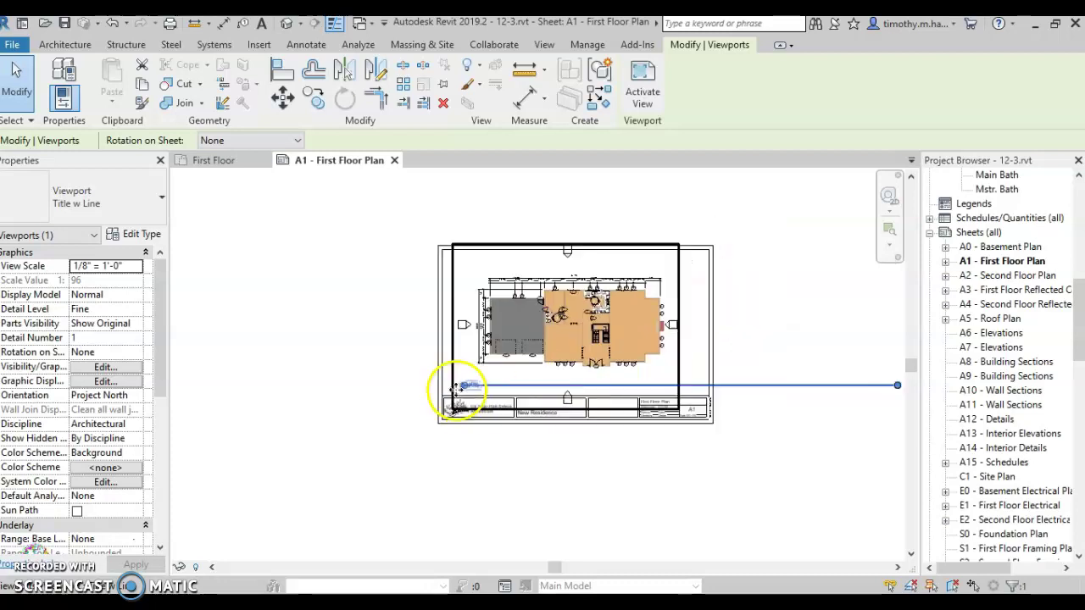
Step: Shorten the First Floor view title line so it ends under the plan
{"action": "left_click", "coordinate": [521, 457]}
{"action": "scroll", "coordinate": [449, 375], "scroll_direction": "up", "scroll_amount": 4}
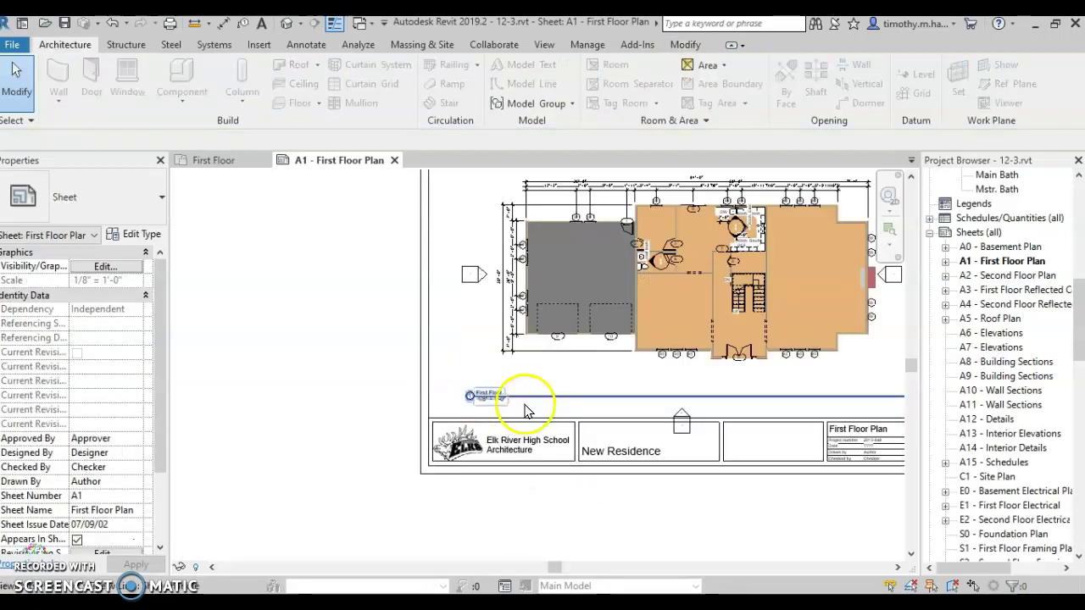
{"action": "left_click", "coordinate": [532, 395]}
{"action": "scroll", "coordinate": [284, 423], "scroll_direction": "down", "scroll_amount": 3}
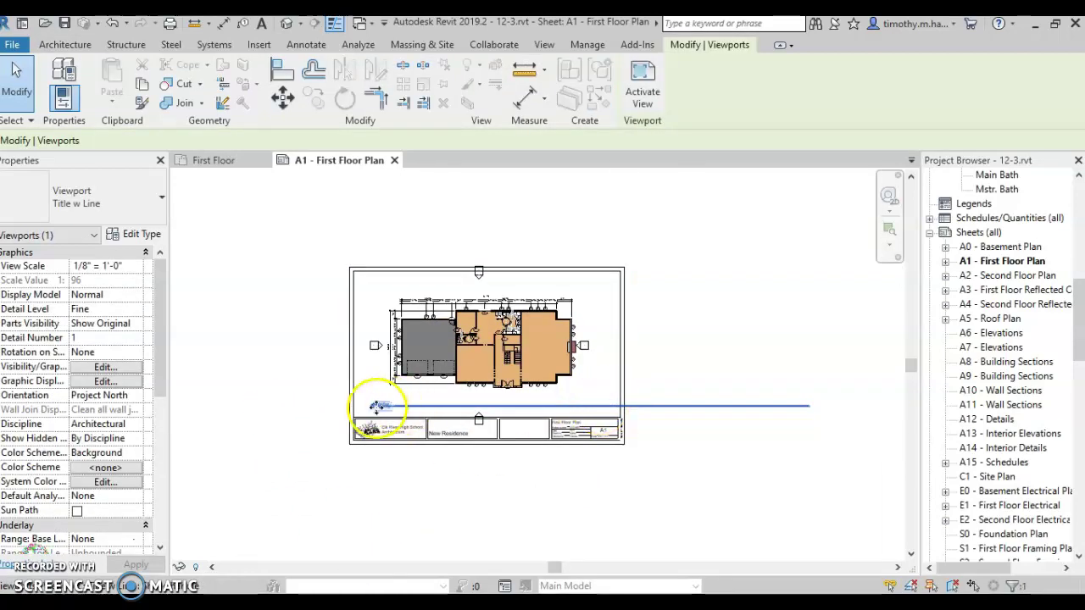
{"action": "scroll", "coordinate": [376, 407], "scroll_direction": "up", "scroll_amount": 6}
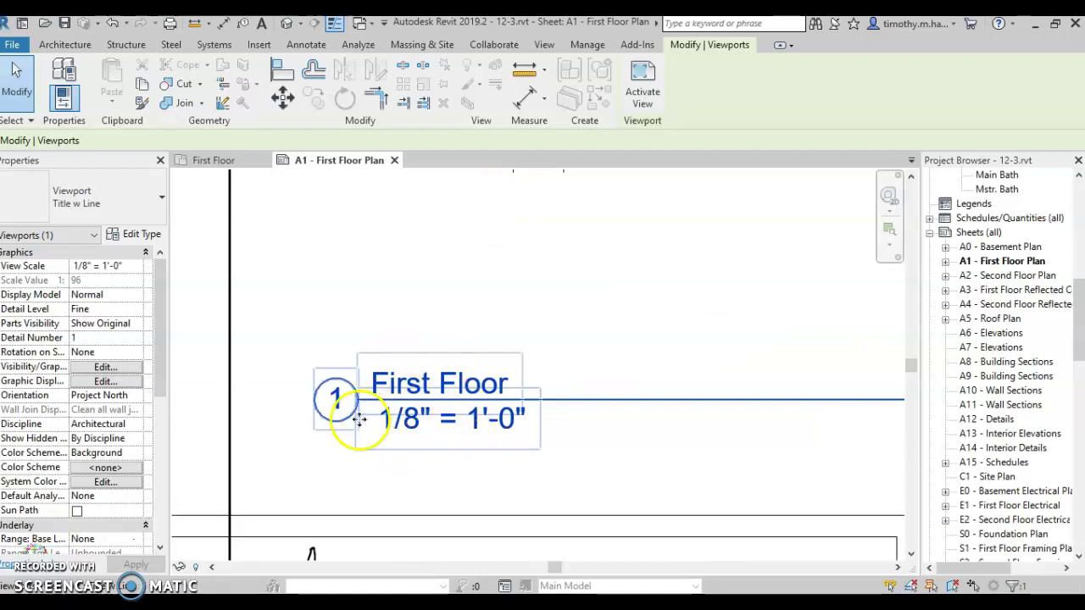
{"action": "scroll", "coordinate": [359, 419], "scroll_direction": "down", "scroll_amount": 6}
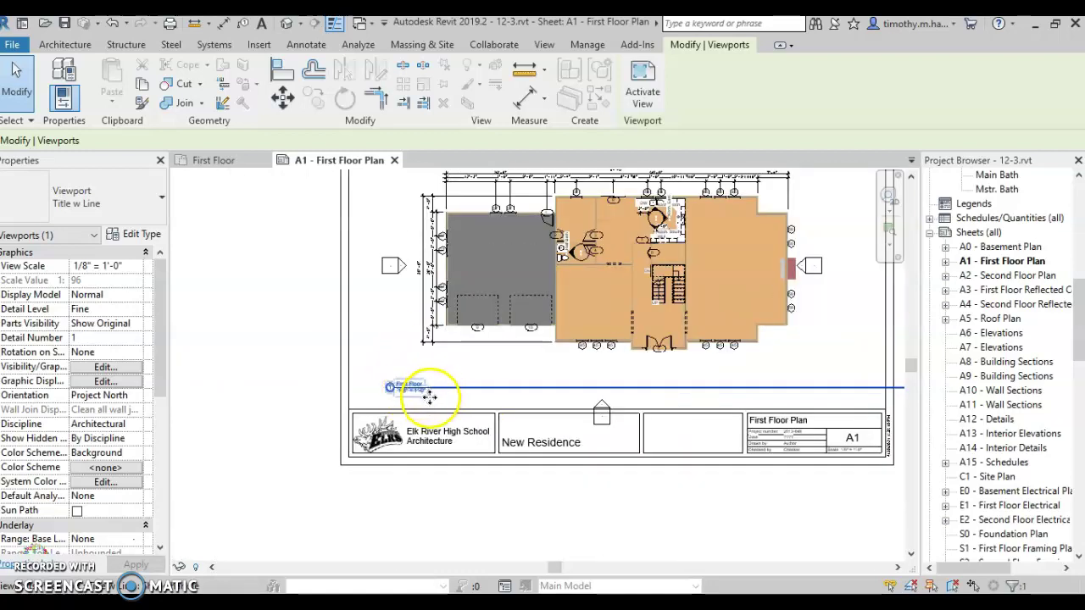
{"action": "scroll", "coordinate": [430, 396], "scroll_direction": "down", "scroll_amount": 2}
{"action": "left_click", "coordinate": [648, 519]}
{"action": "left_click", "coordinate": [689, 325]}
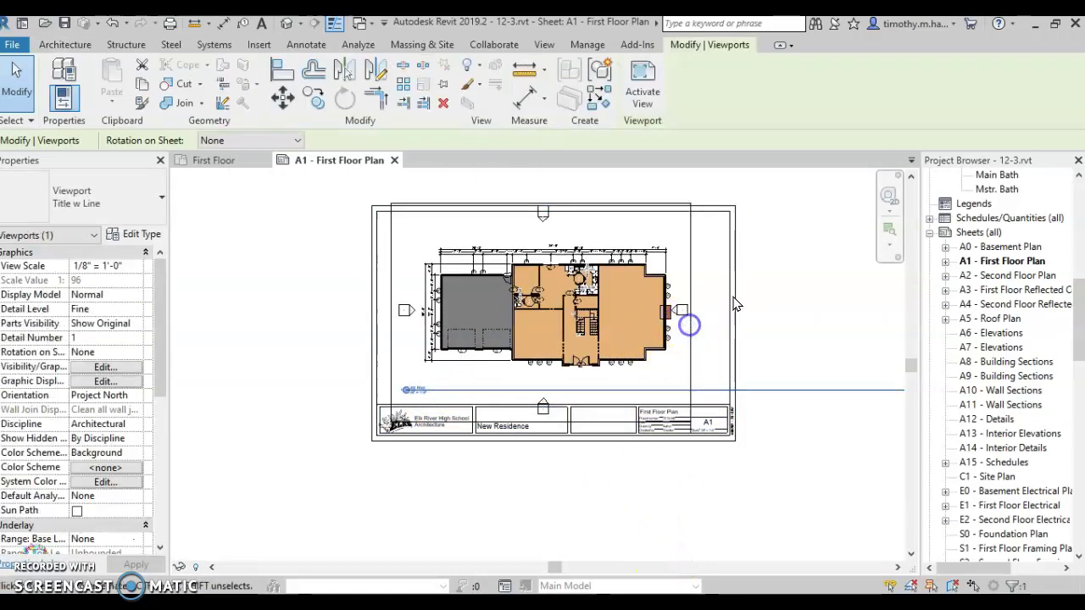
{"action": "scroll", "coordinate": [654, 382], "scroll_direction": "down", "scroll_amount": 2}
{"action": "left_click", "coordinate": [780, 310]}
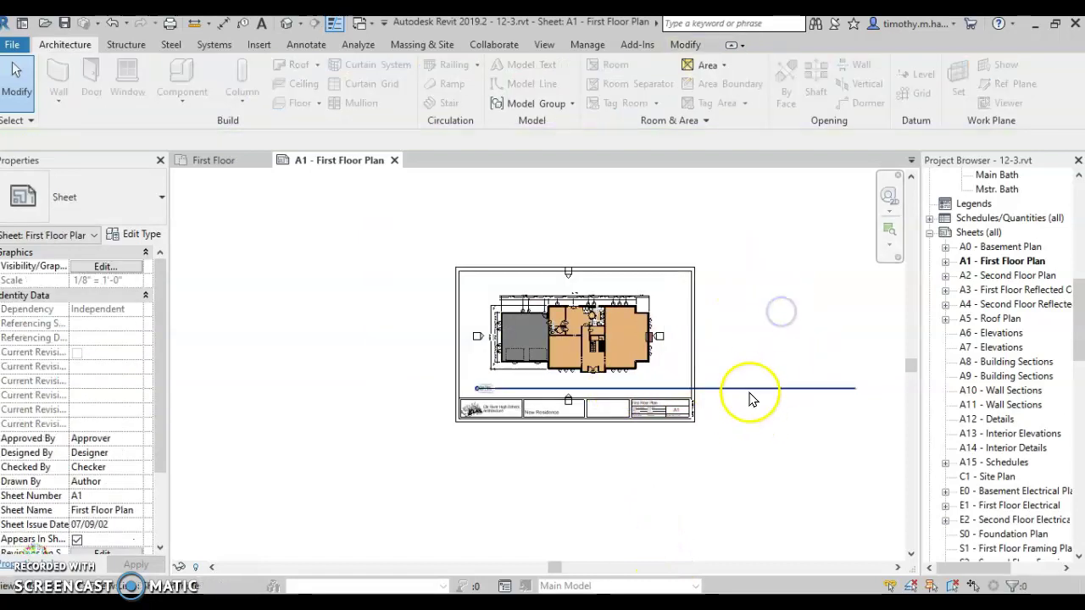
{"action": "left_click", "coordinate": [746, 392]}
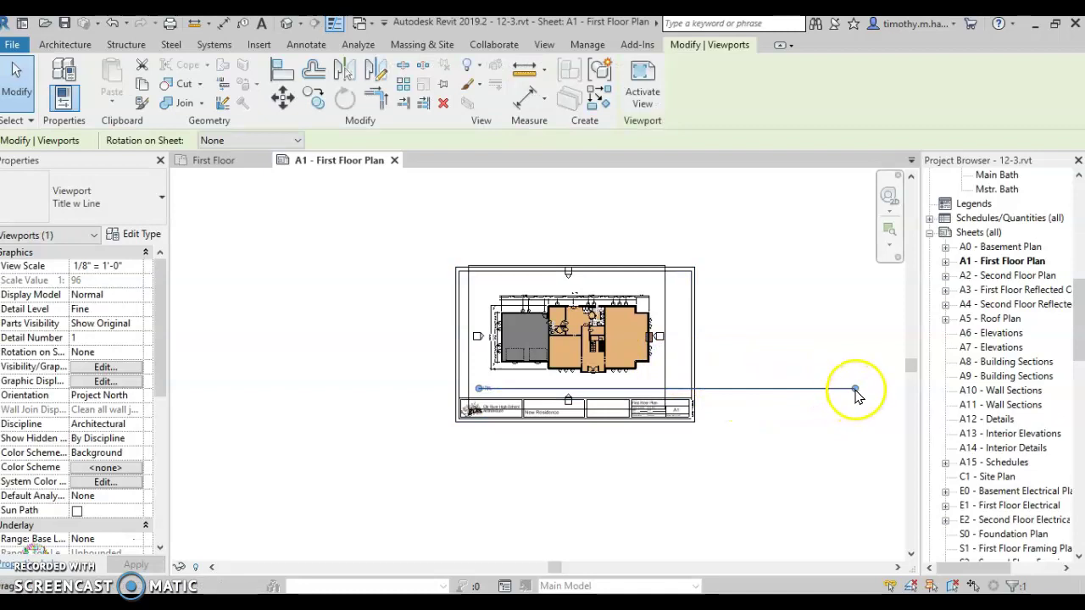
{"action": "left_click_drag", "start_coordinate": [855, 389], "coordinate": [772, 386]}
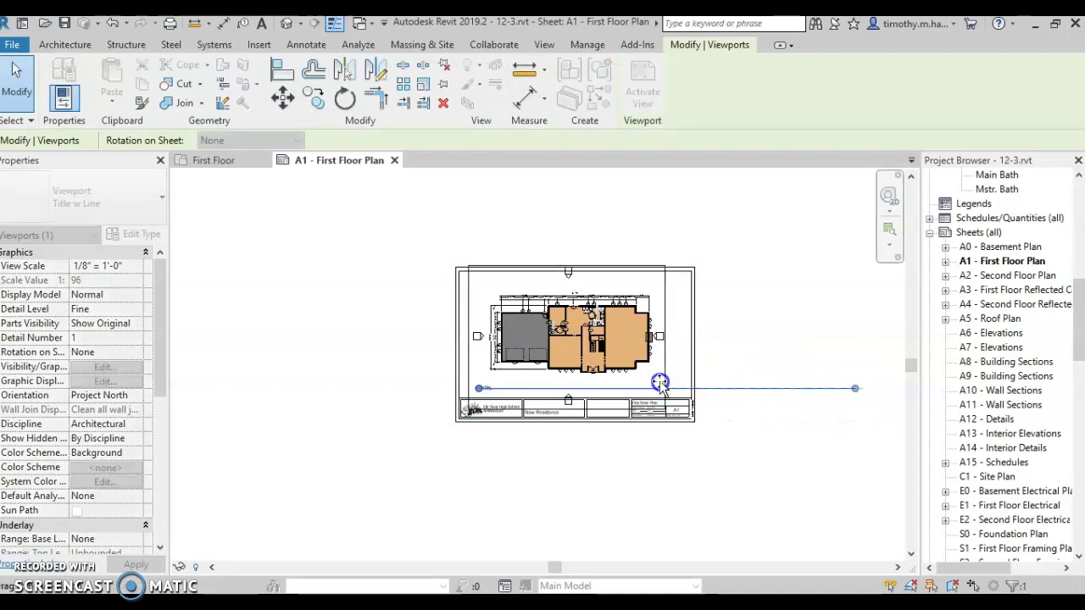
{"action": "left_click_drag", "start_coordinate": [659, 381], "coordinate": [660, 381]}
{"action": "left_click", "coordinate": [753, 412]}
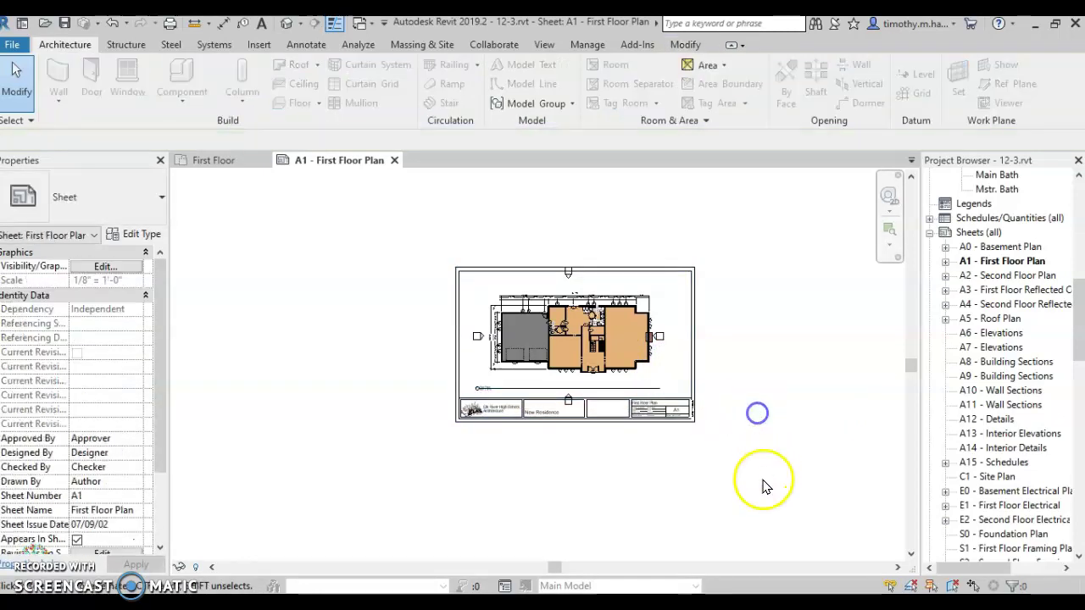
Step: Nudge the plan viewport into its final spot above the title block strip
{"action": "left_click", "coordinate": [525, 395]}
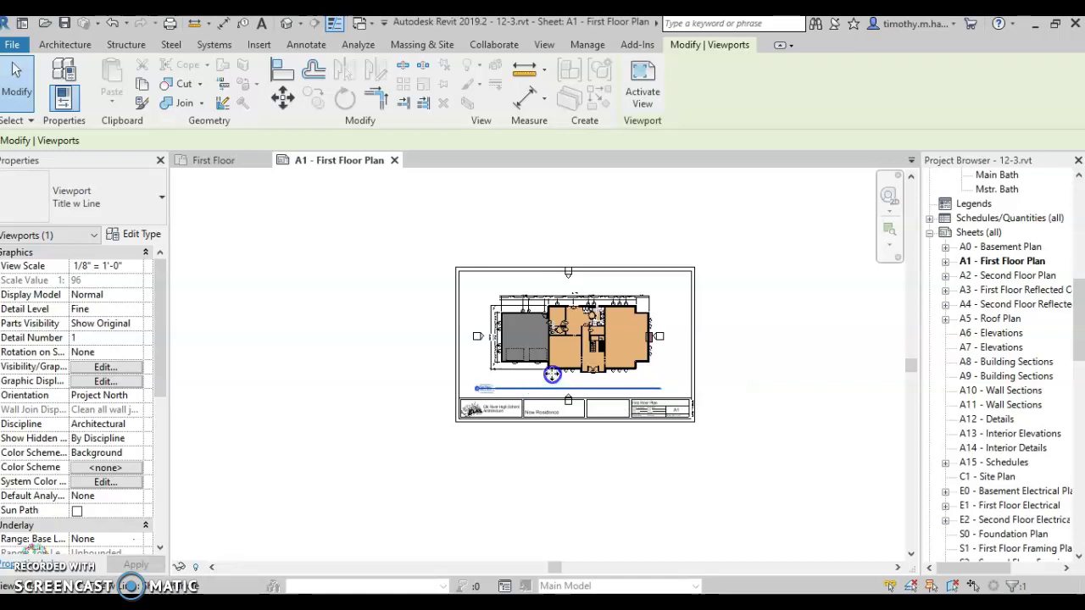
{"action": "mouse_move", "coordinate": [552, 374]}
{"action": "left_mouse_down"}
{"action": "mouse_move", "coordinate": [549, 389]}
{"action": "mouse_move", "coordinate": [545, 375]}
{"action": "left_mouse_up"}
{"action": "left_click", "coordinate": [834, 411]}
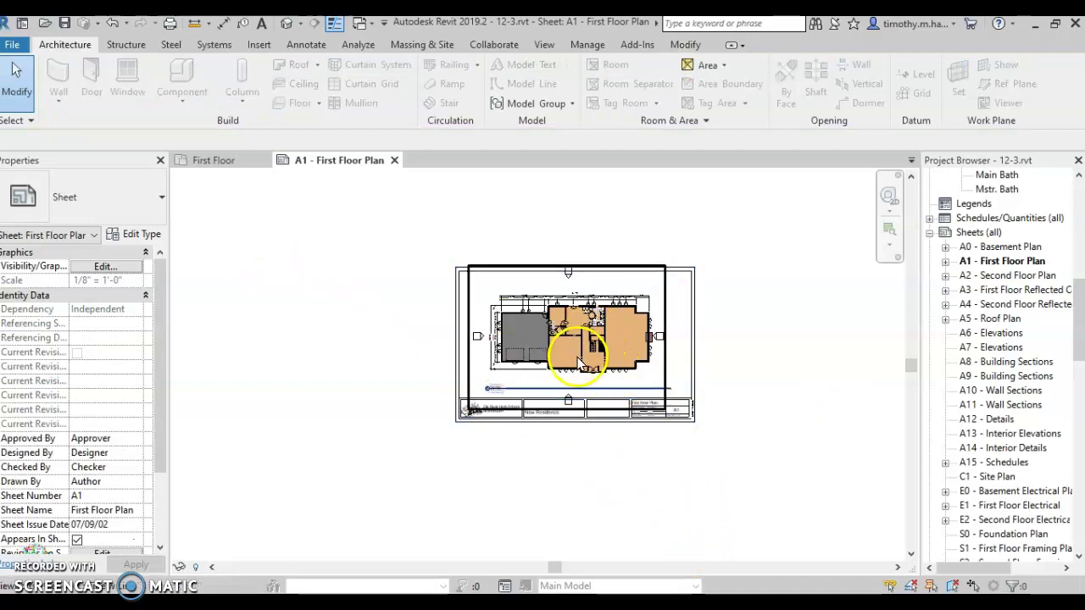
{"action": "scroll", "coordinate": [579, 363], "scroll_direction": "up", "scroll_amount": 3}
{"action": "scroll", "coordinate": [649, 358], "scroll_direction": "up", "scroll_amount": 2}
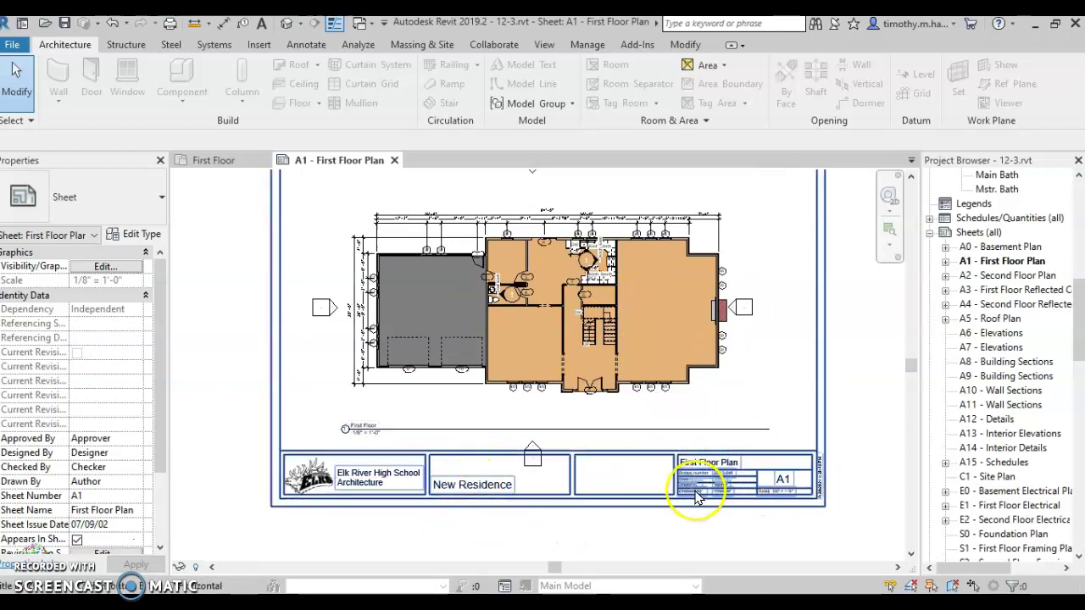
{"action": "scroll", "coordinate": [695, 496], "scroll_direction": "up", "scroll_amount": 5}
{"action": "scroll", "coordinate": [702, 500], "scroll_direction": "down", "scroll_amount": 1}
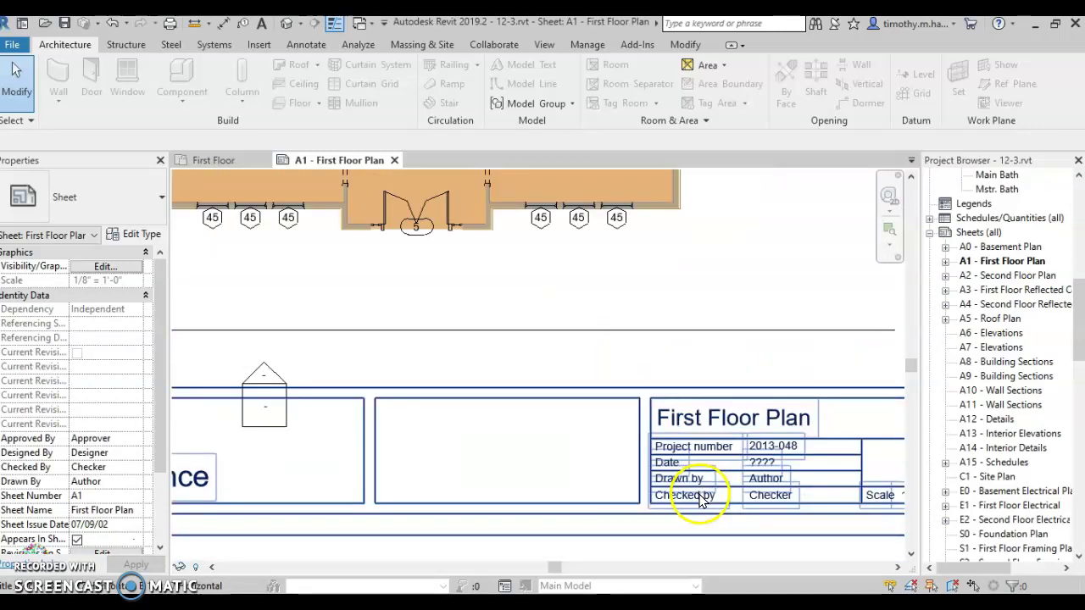
{"action": "scroll", "coordinate": [700, 500], "scroll_direction": "down", "scroll_amount": 3}
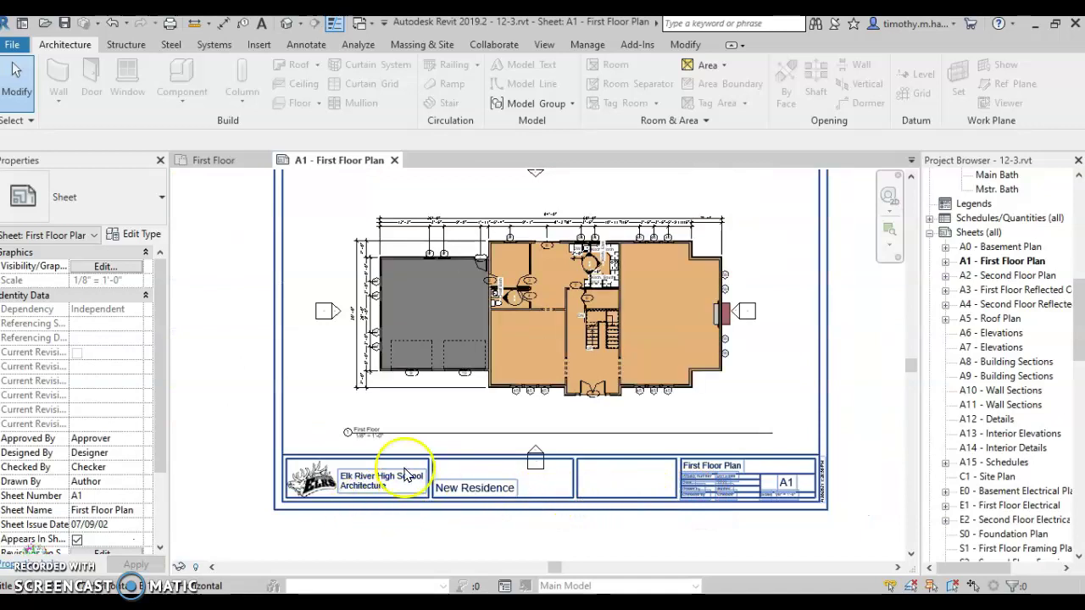